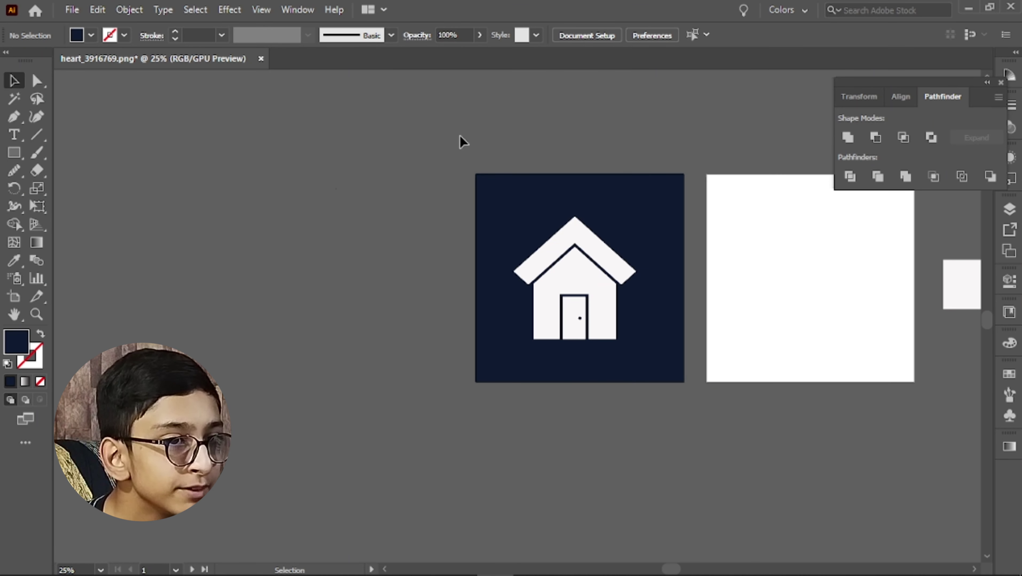
Step: Select and inspect the reference's dark background square and white house group
left_click_drag(551, 404, 550, 402)
left_click(367, 372)
left_click(588, 323)
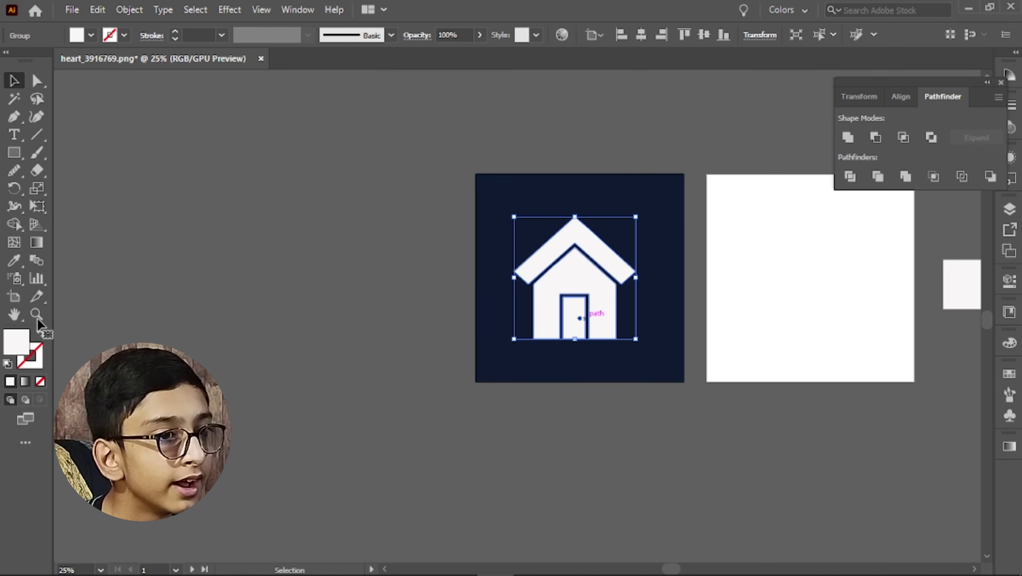
left_click(346, 288)
Step: Undo a stray move of the two colour squares and make the blank second artboard active
left_click_drag(335, 290, 2, 335)
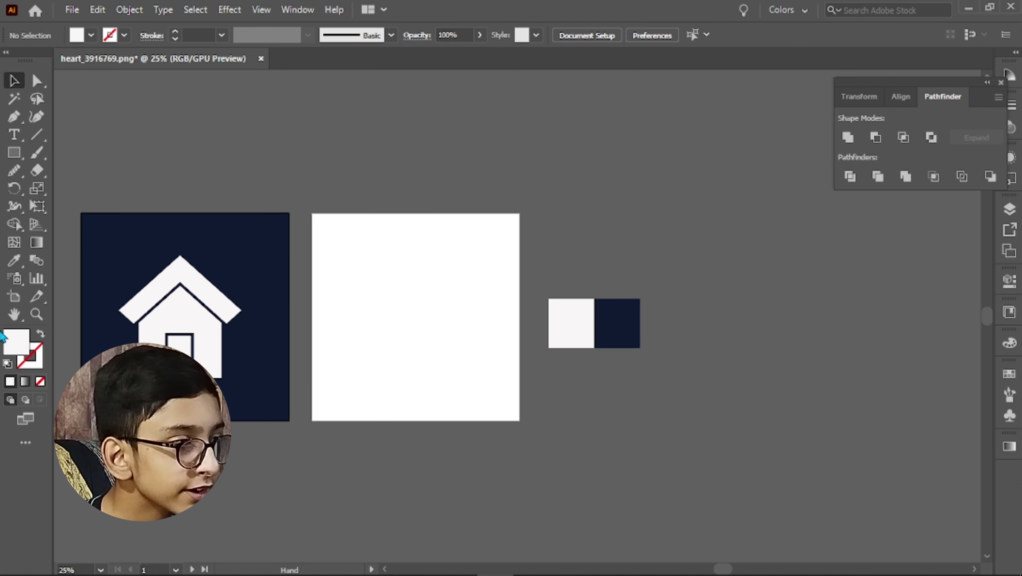
left_click_drag(638, 360, 621, 327)
left_click(700, 282)
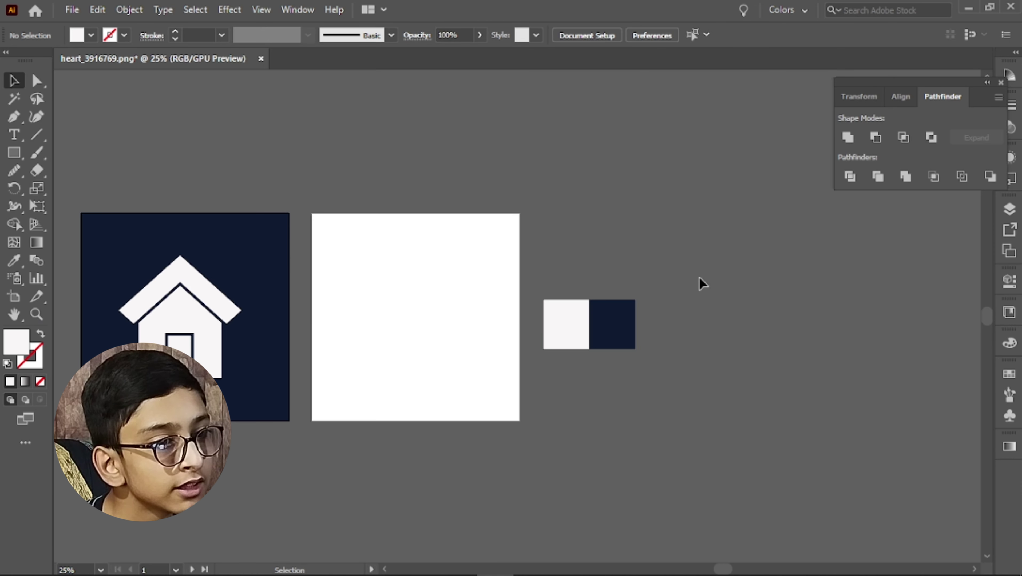
key("ctrl+z")
left_click(373, 329)
left_click_drag(299, 347, 313, 304)
left_click(425, 258)
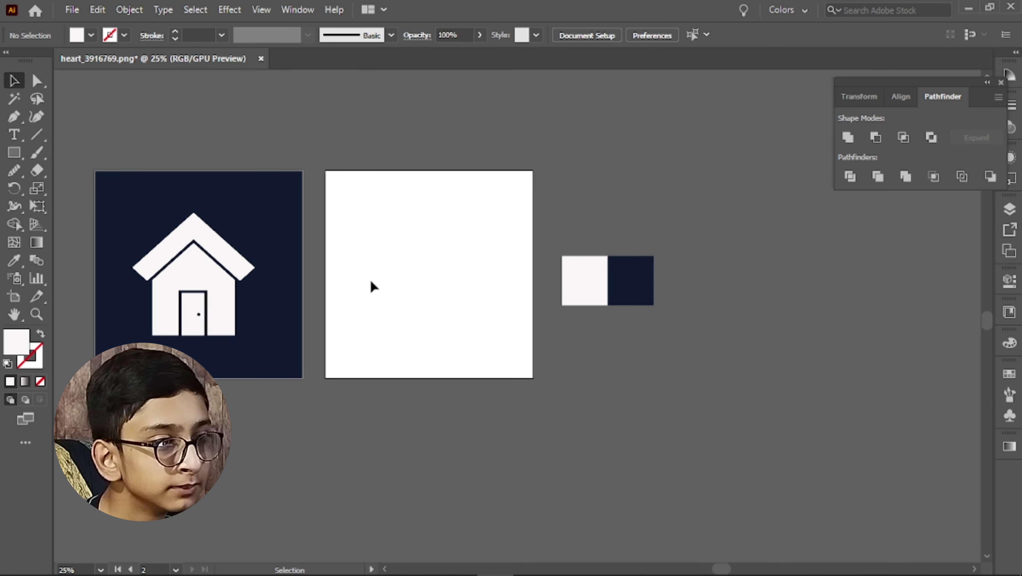
Step: Set the fill colour to black 000000, then change it to near-black 111111
scroll(373, 328, "up", 3)
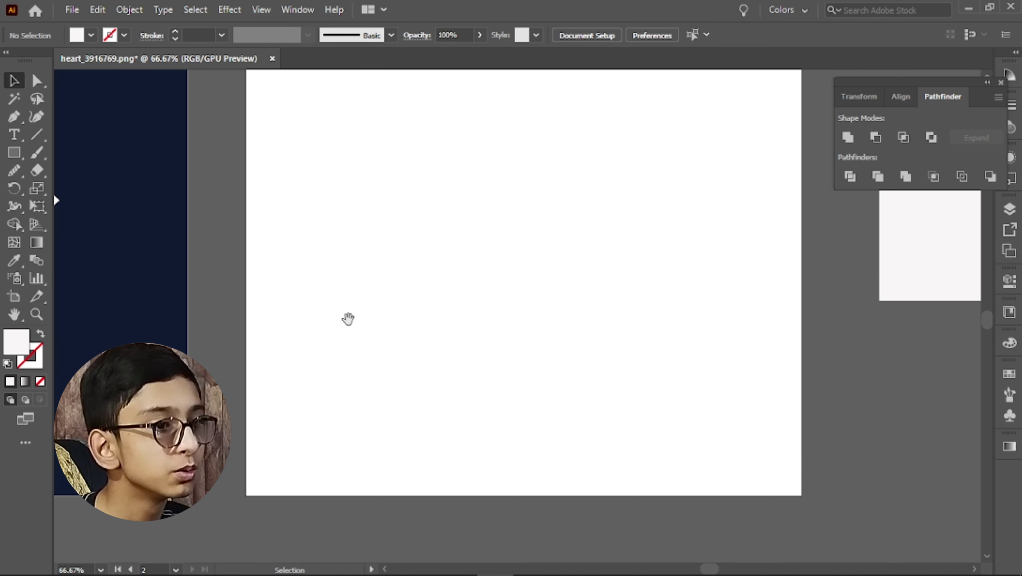
double_click(18, 345)
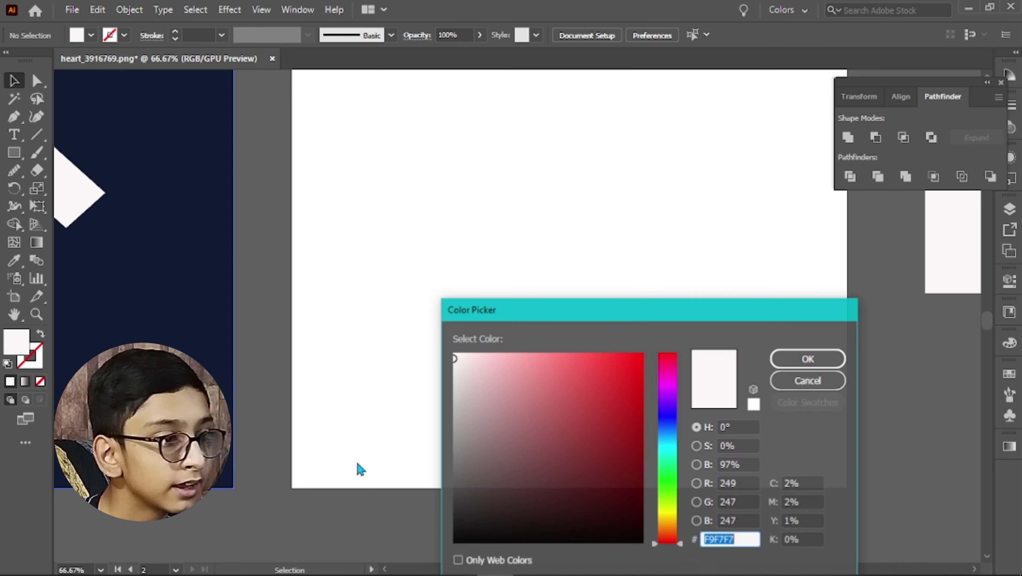
type("000000")
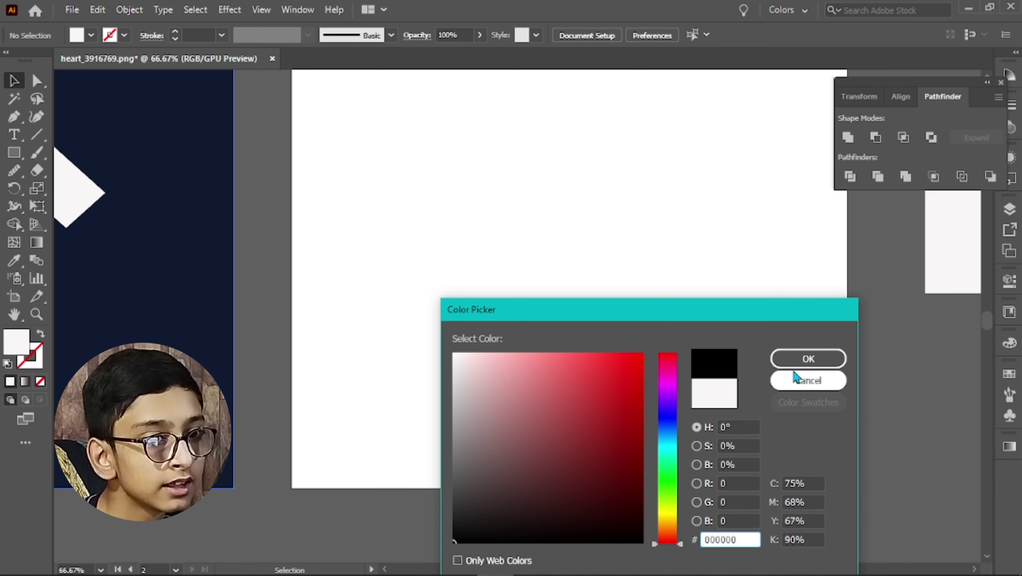
left_click(808, 359)
scroll(404, 422, "down", 3)
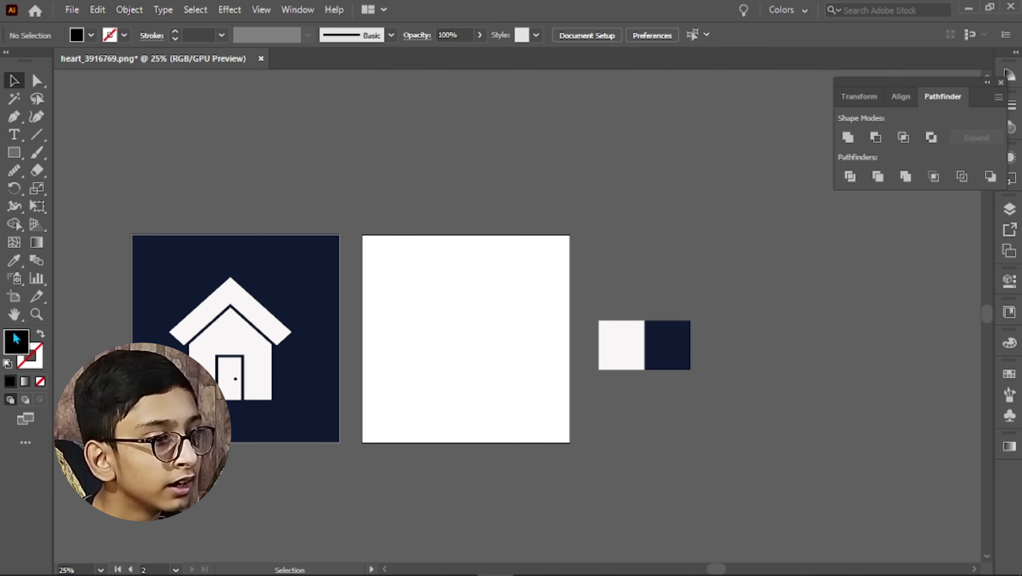
double_click(16, 341)
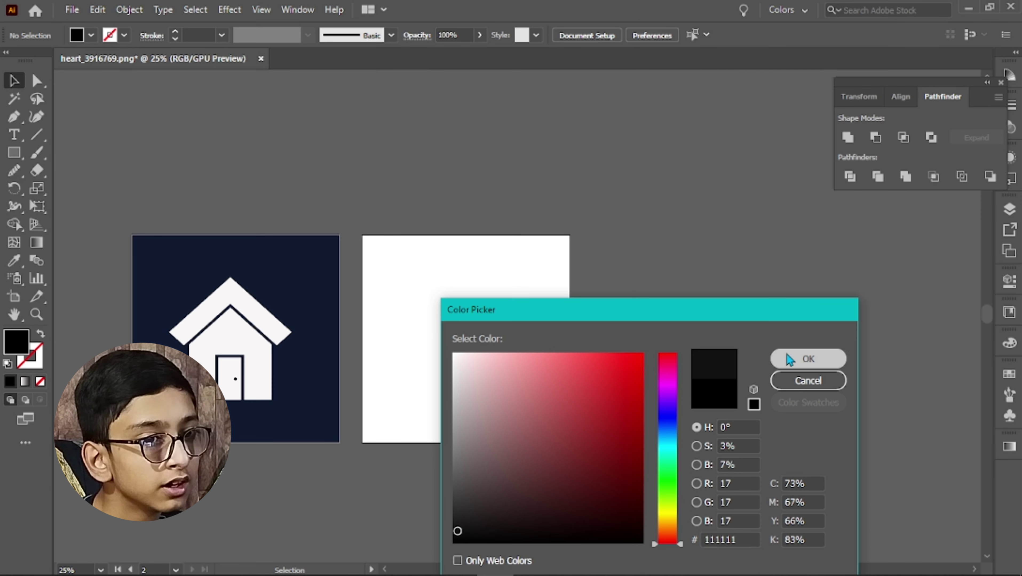
left_click(785, 359)
Step: Draw a dark rectangle on artboard 2, then widen it and centre it
left_click_drag(334, 319, 319, 288)
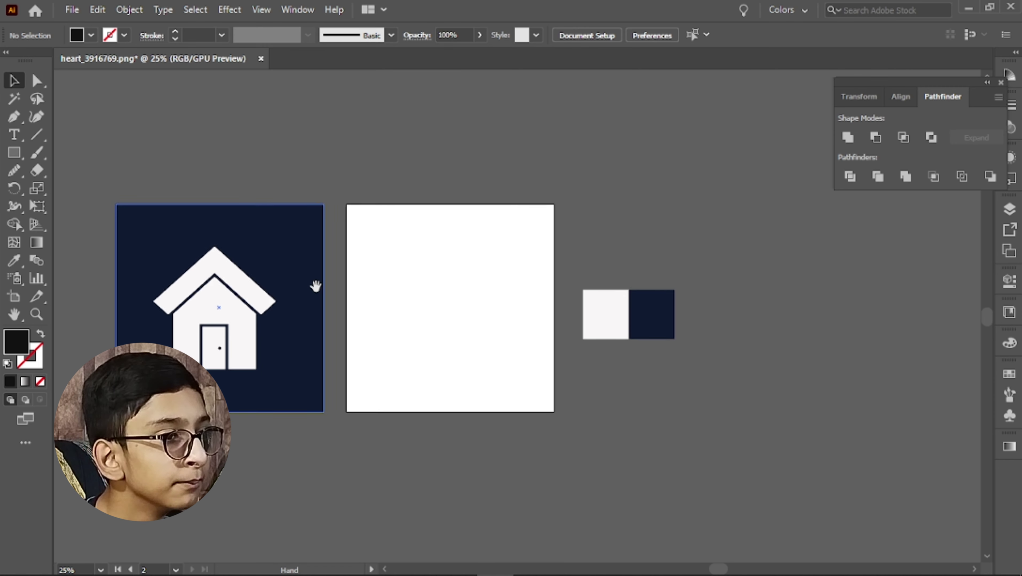
left_click_drag(398, 185, 578, 364)
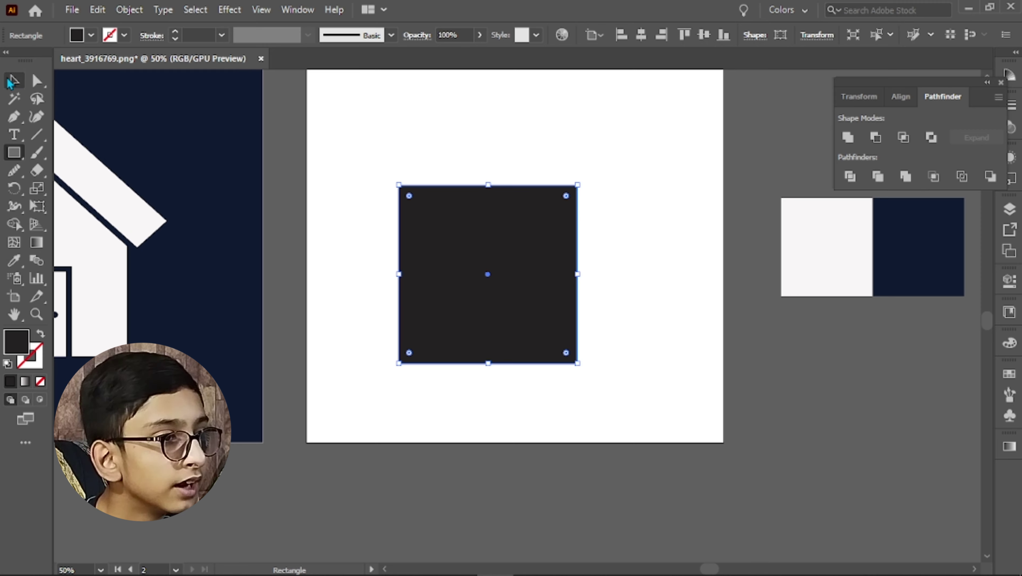
left_click(10, 82)
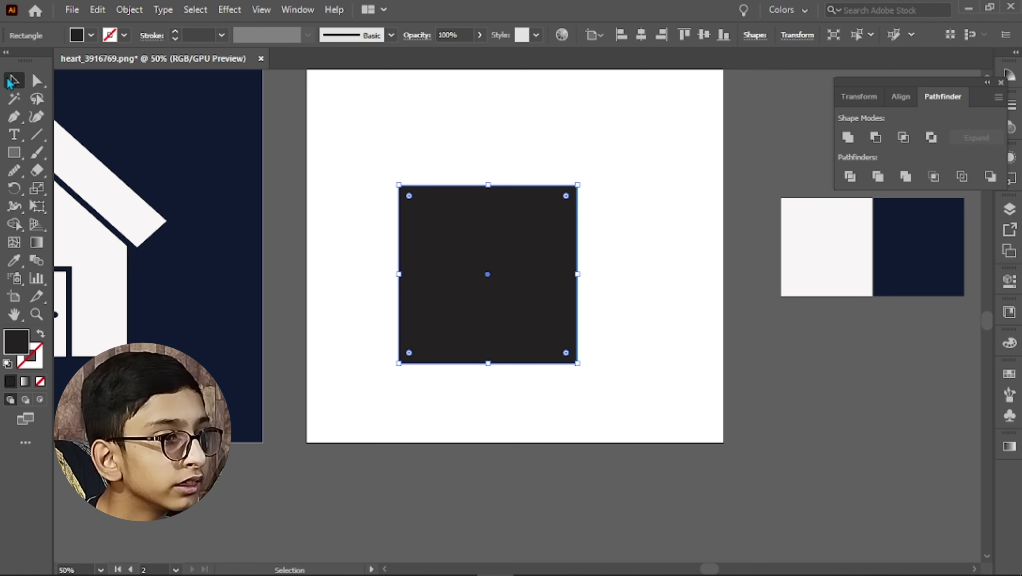
left_click_drag(578, 276, 628, 281)
left_click_drag(533, 279, 536, 291)
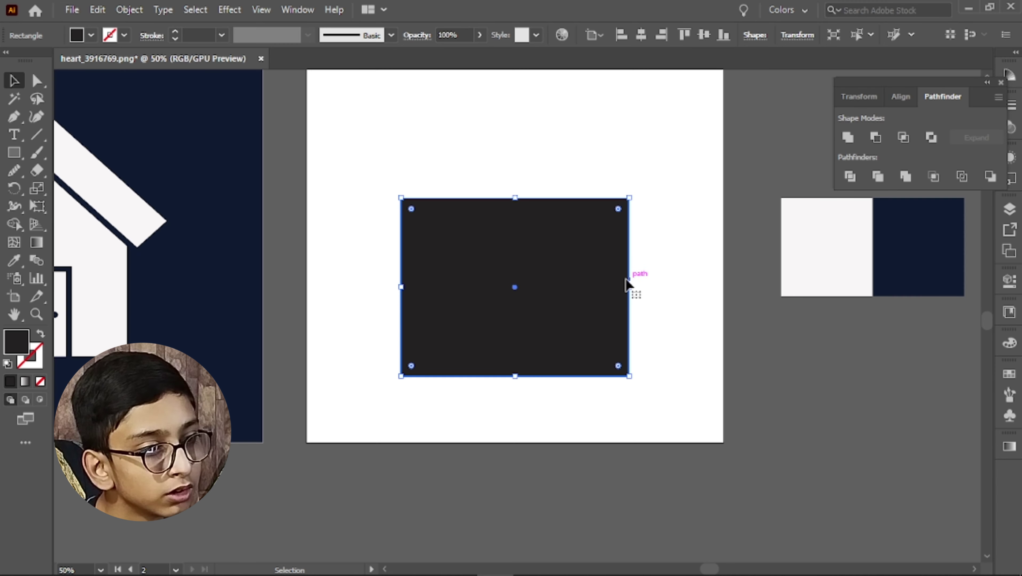
Step: Resize the rectangle back toward a square, lengthen it downward and nudge it right
left_click_drag(628, 290, 598, 287)
left_click(662, 317)
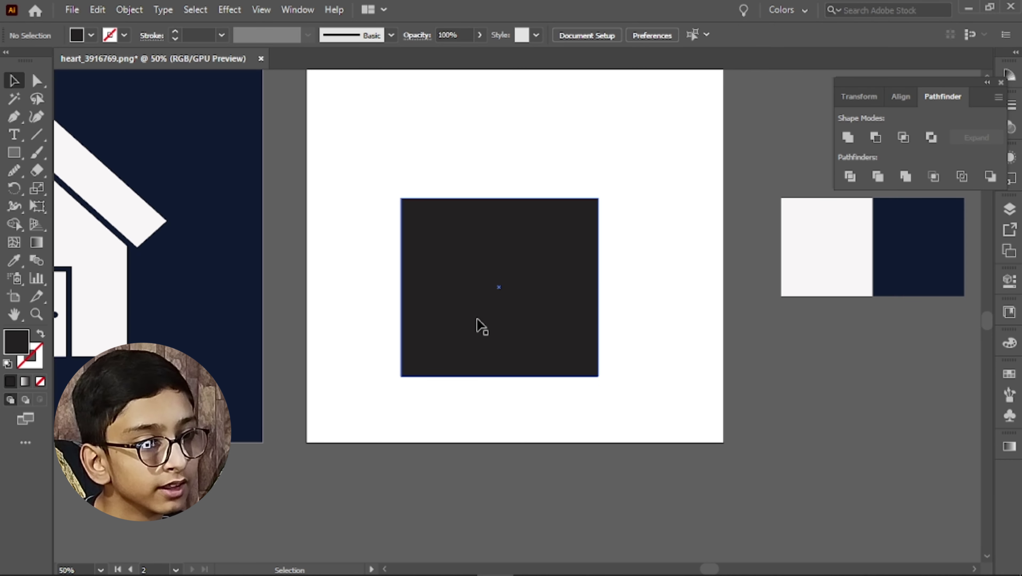
left_click(479, 326)
left_click_drag(501, 379, 498, 388)
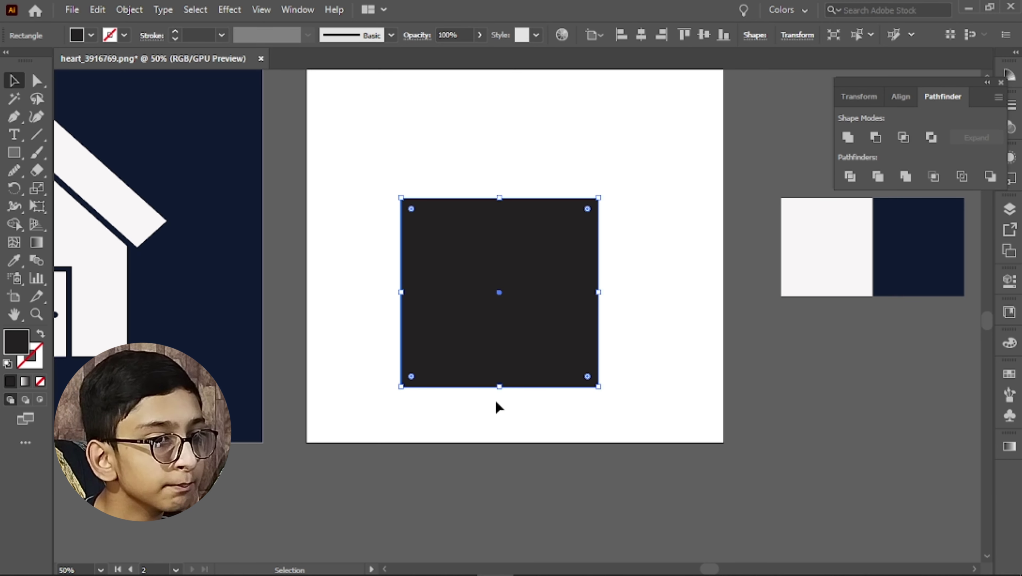
left_click(340, 465)
key("space")
left_click_drag(482, 248, 570, 347)
Step: Move the dark square down to the lower left of the second artboard
left_click(434, 258)
key("space")
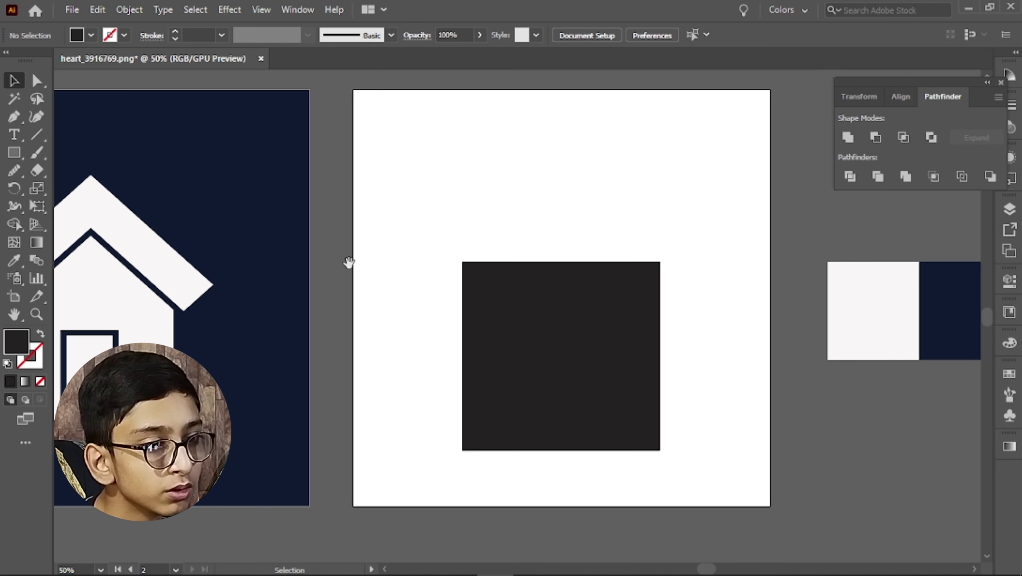
left_click_drag(349, 264, 504, 303)
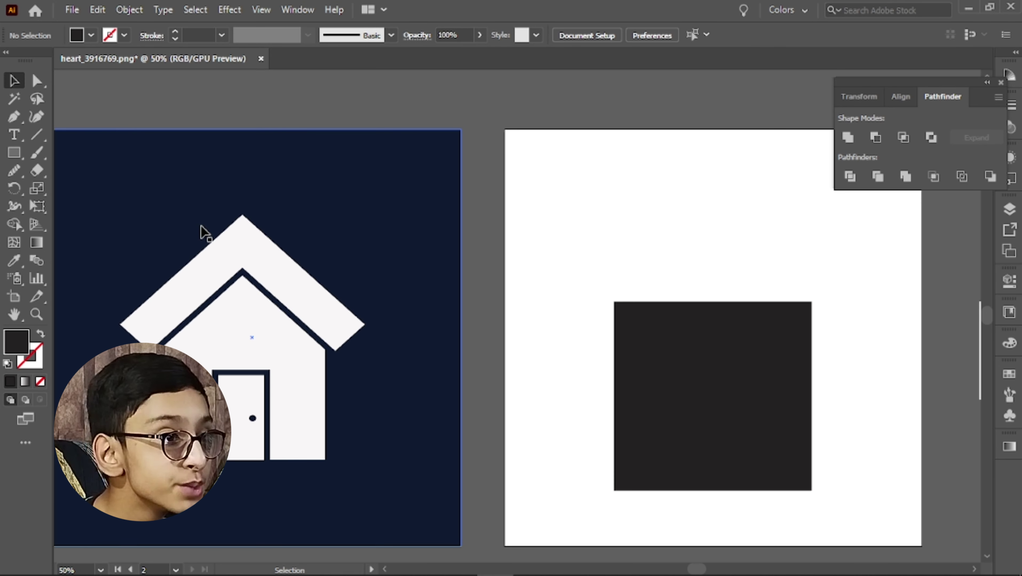
mouse_move(674, 405)
left_mouse_down()
mouse_move(666, 479)
mouse_move(618, 377)
mouse_move(588, 410)
mouse_move(602, 420)
left_mouse_up()
left_click(673, 319)
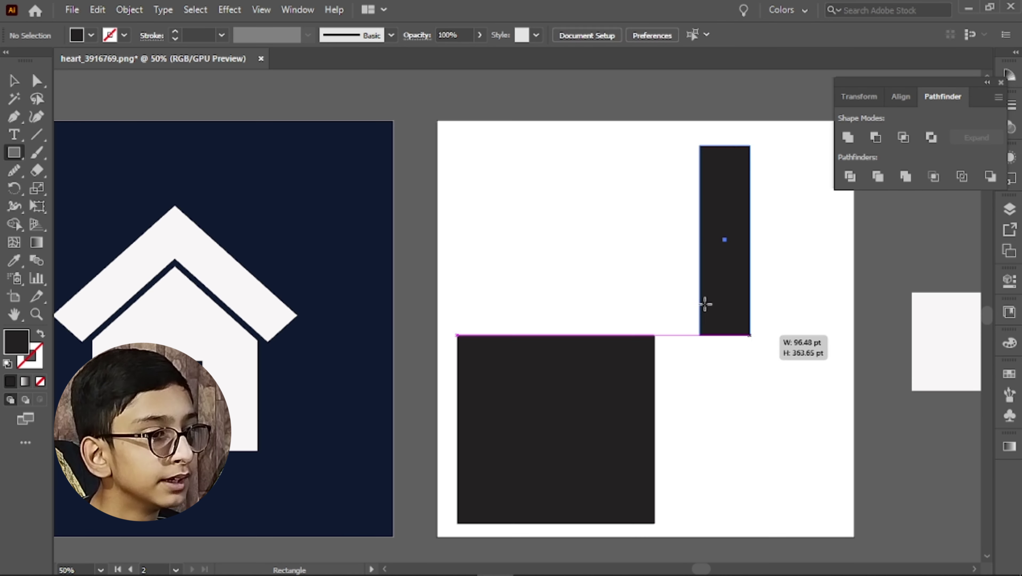
left_click_drag(748, 335, 750, 334)
Step: Add a tall narrow dark rectangle near the artboard's top right and select it
left_click(13, 81)
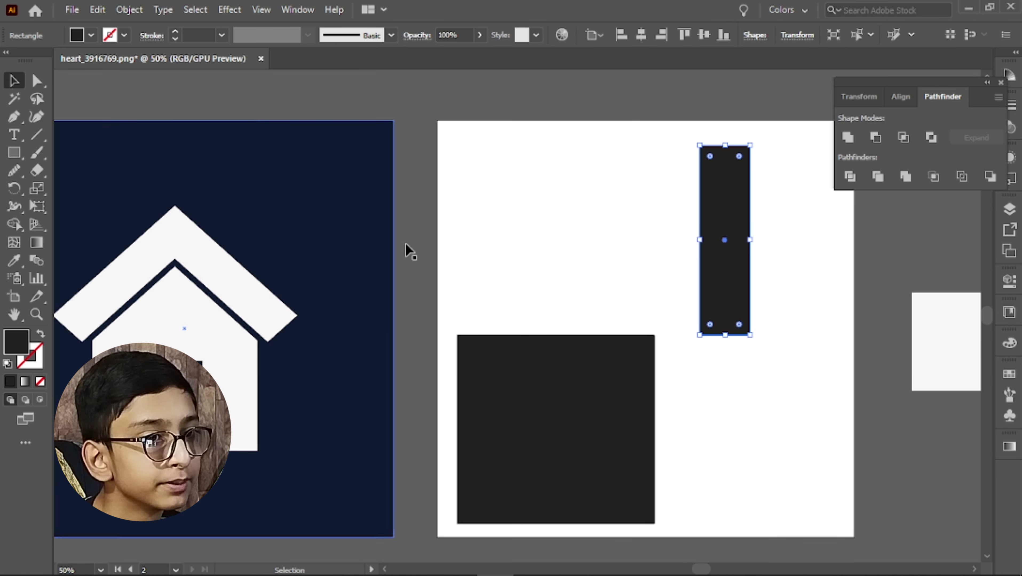
left_click(593, 214)
scroll(538, 219, "right", 3)
left_click(593, 233)
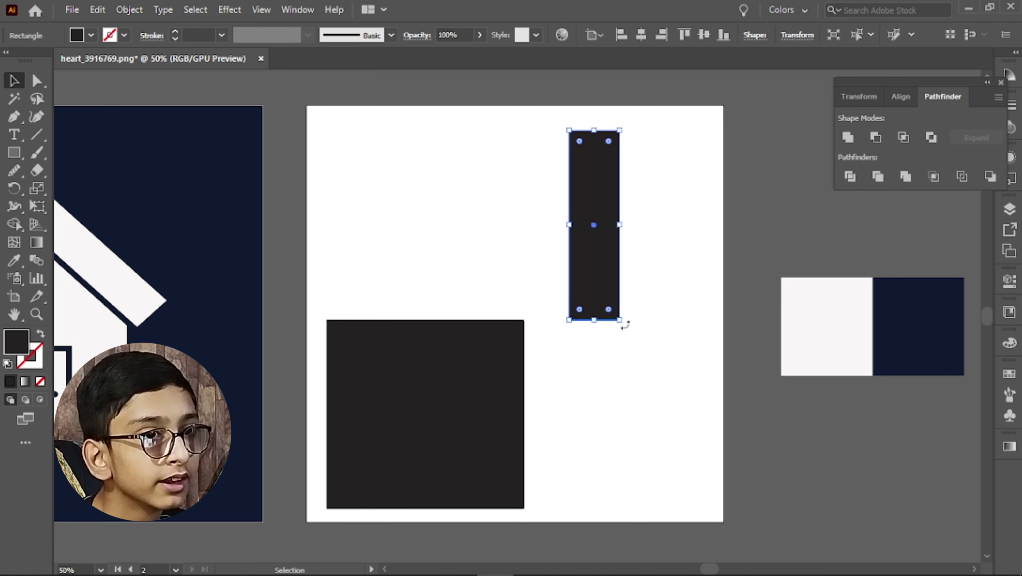
Step: Rotate the tall bar 45° and add a vertically reflected copy so they cross in an X
left_click_drag(625, 325, 560, 280)
right_click(564, 259)
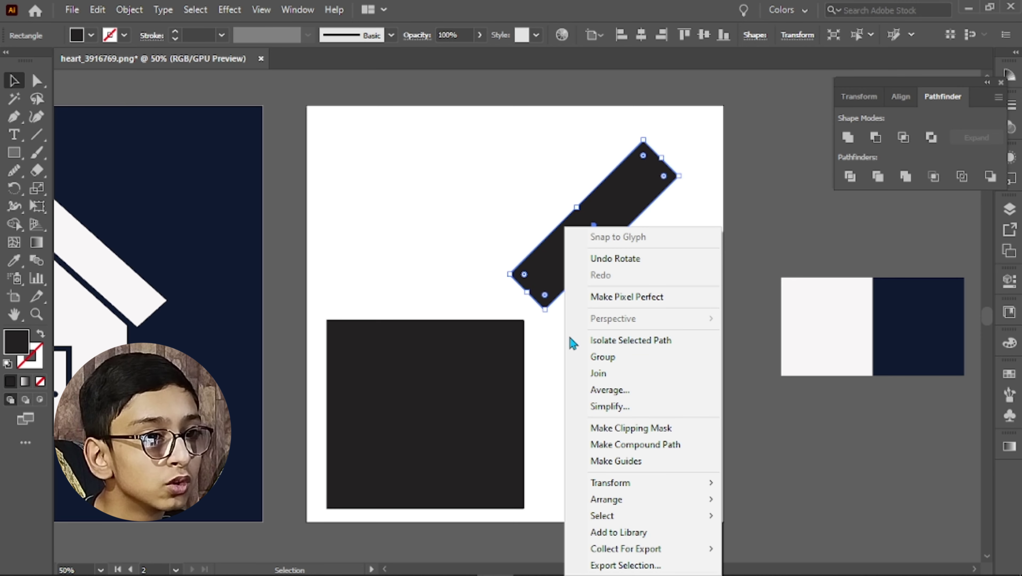
mouse_move(625, 484)
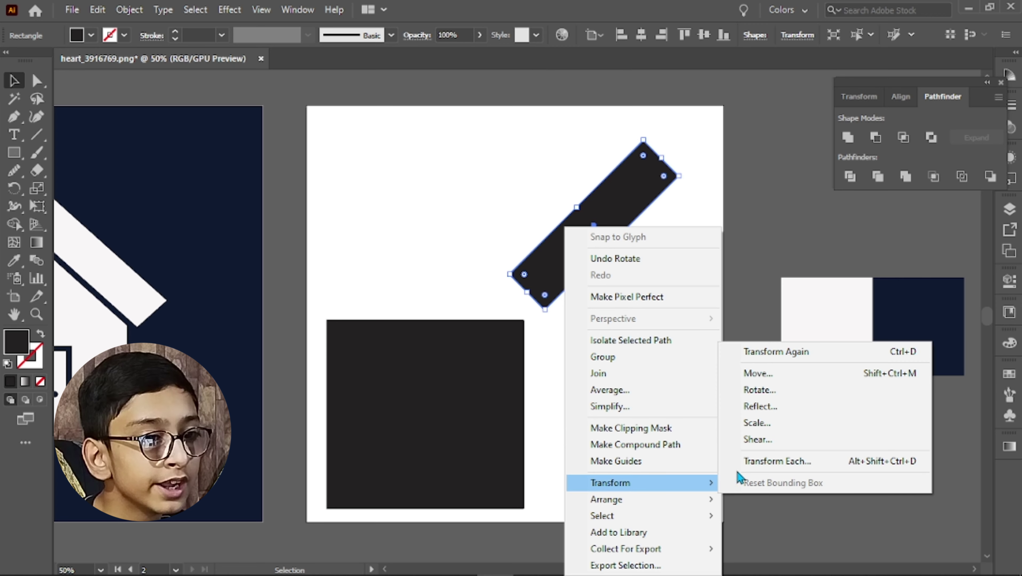
left_click(767, 414)
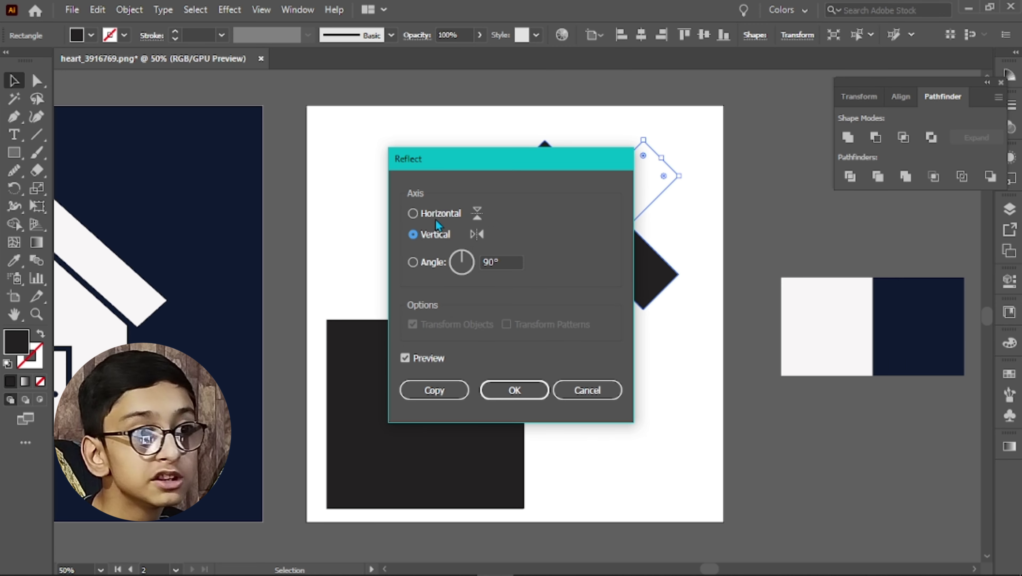
left_click(440, 396)
left_click(549, 229)
key("space")
left_click_drag(553, 232, 365, 273)
Step: In Outline view, slide one diagonal bar right until both bar tips meet as a chevron
key("ctrl+y")
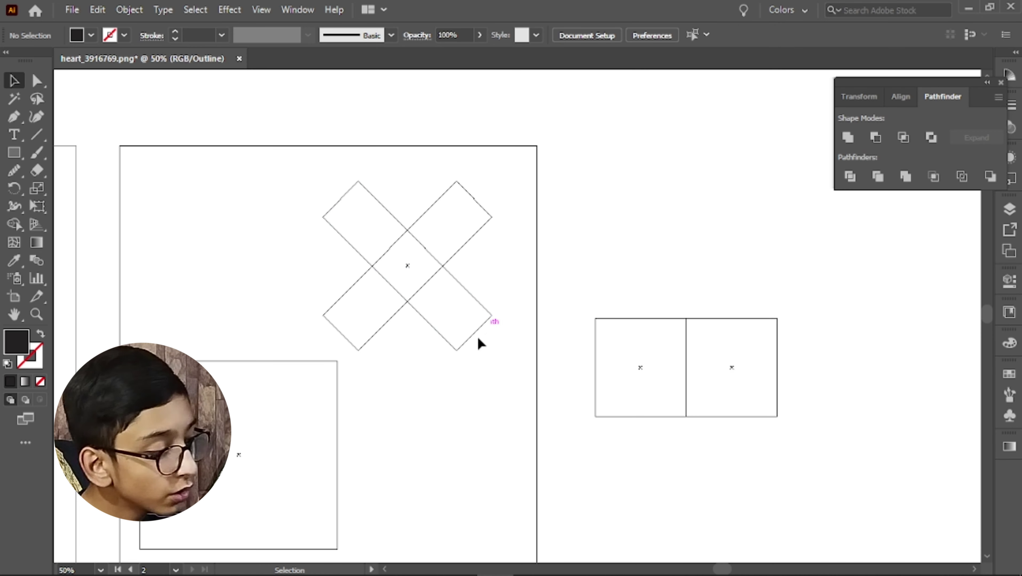
scroll(454, 294, "up", 5)
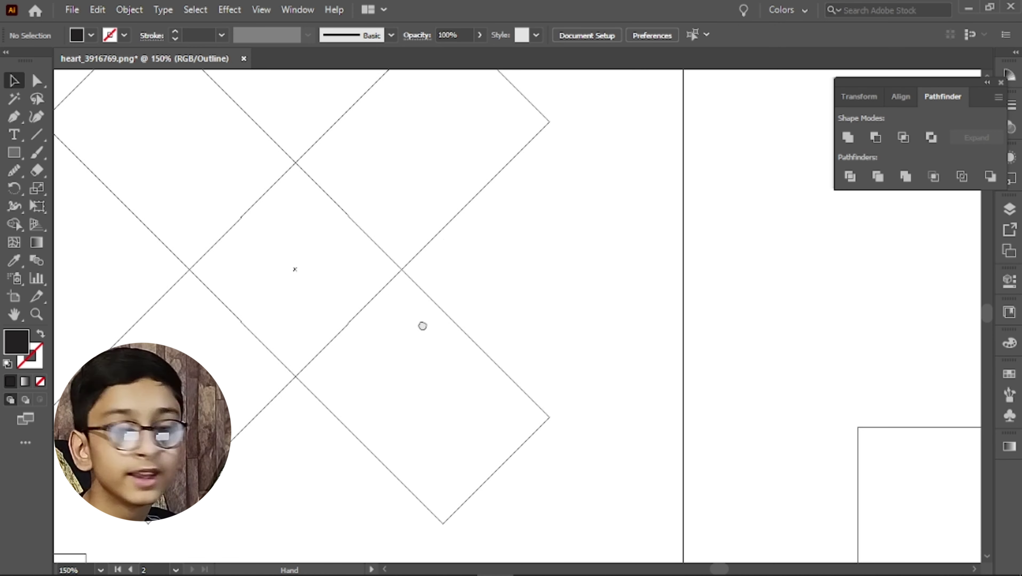
left_click_drag(351, 368, 614, 346)
scroll(411, 143, "up", 4)
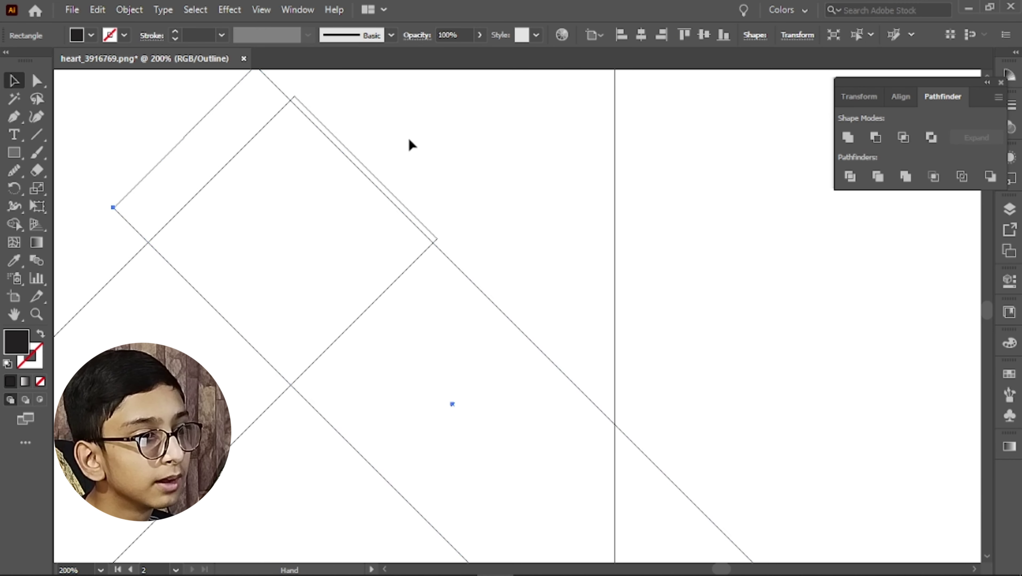
scroll(355, 165, "up", 1)
left_click_drag(342, 133, 465, 223)
left_click(417, 147)
Step: Select the three chevron pieces and unite them with Pathfinder
scroll(414, 142, "up", 3)
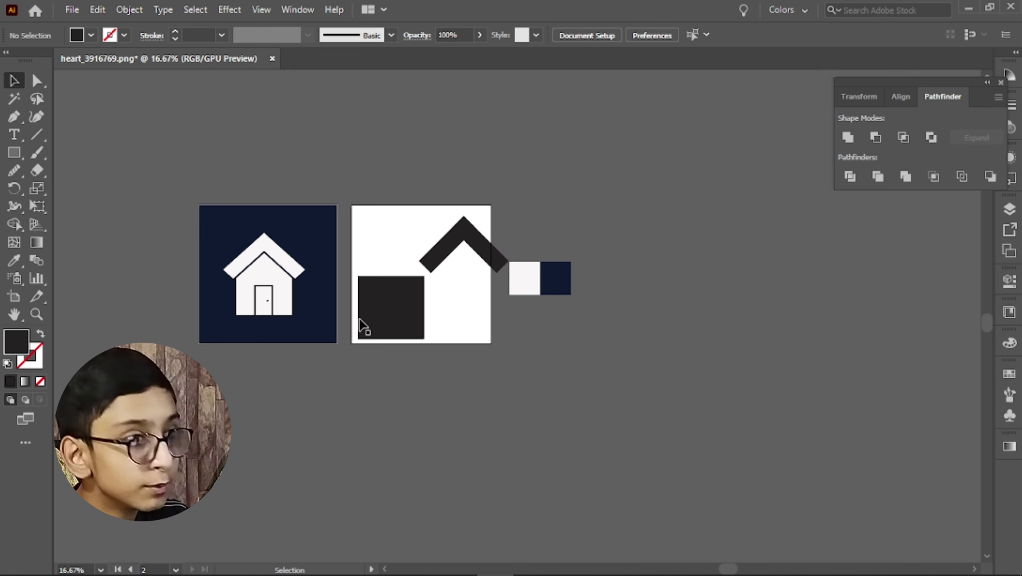
scroll(483, 220, "up", 5)
left_click_drag(483, 208, 270, 292)
left_click(297, 9)
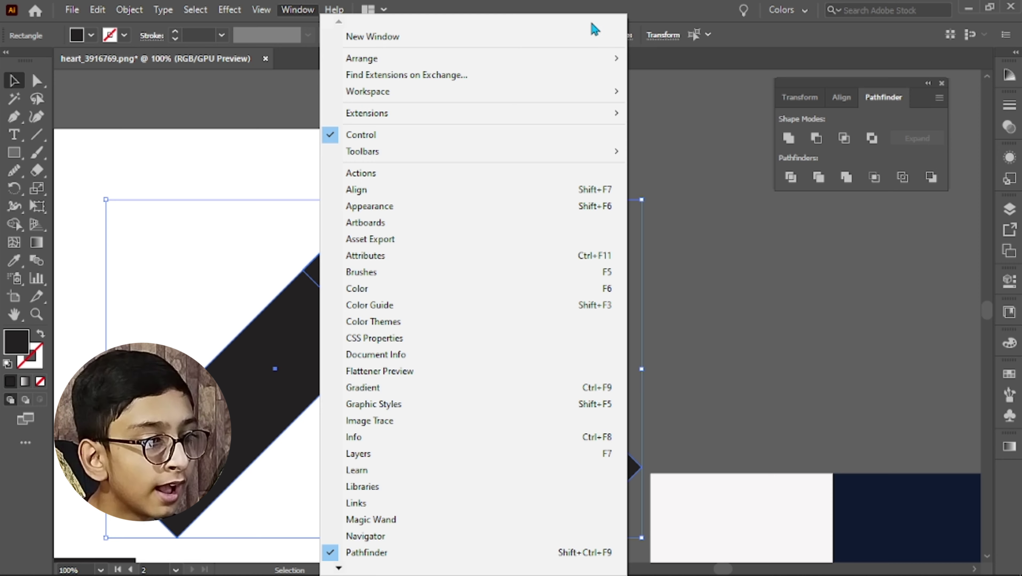
left_click(603, 7)
left_click_drag(870, 97, 773, 98)
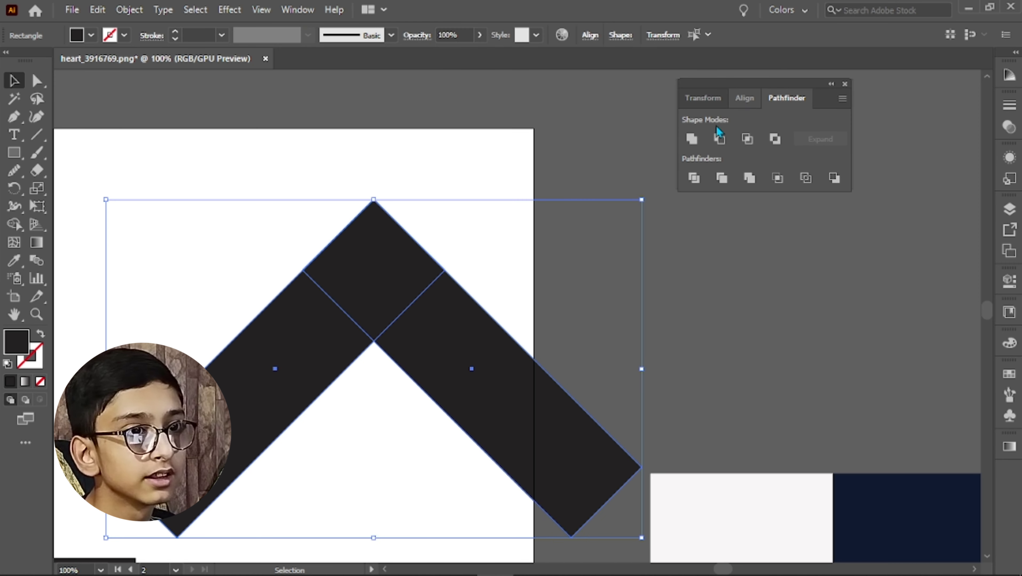
left_click(695, 138)
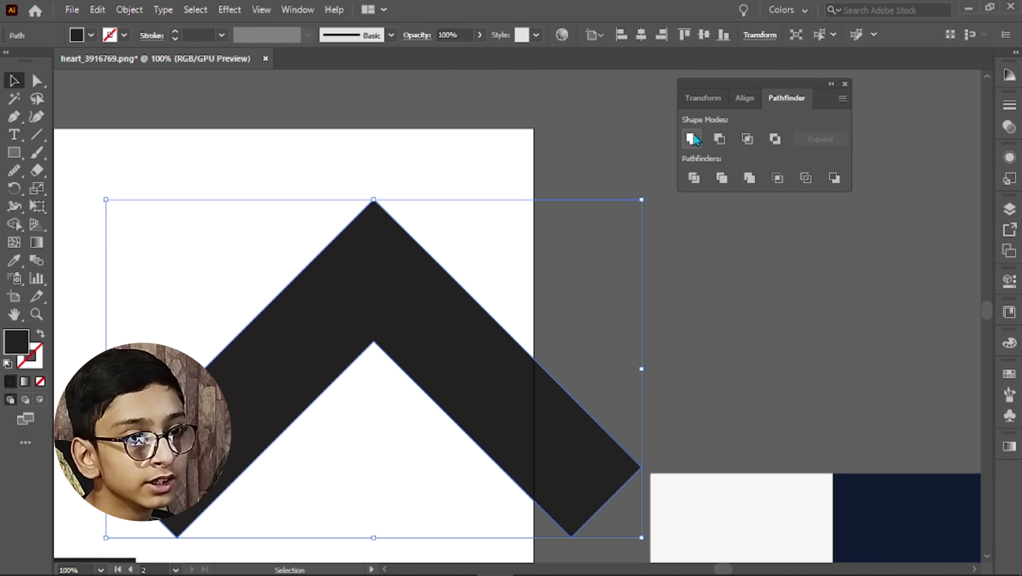
Step: Move the united chevron up and to the left
left_click(725, 258)
left_click_drag(418, 311, 354, 296)
left_click(660, 312)
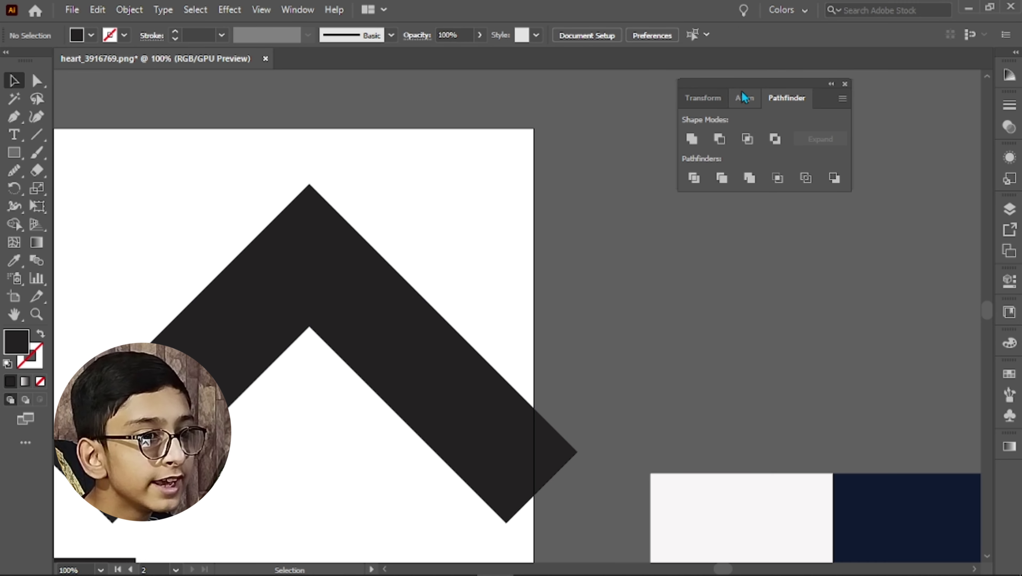
Step: Move the chevron down over the square house body on the second artboard
left_click_drag(747, 98, 914, 81)
left_click_drag(582, 301, 936, 110)
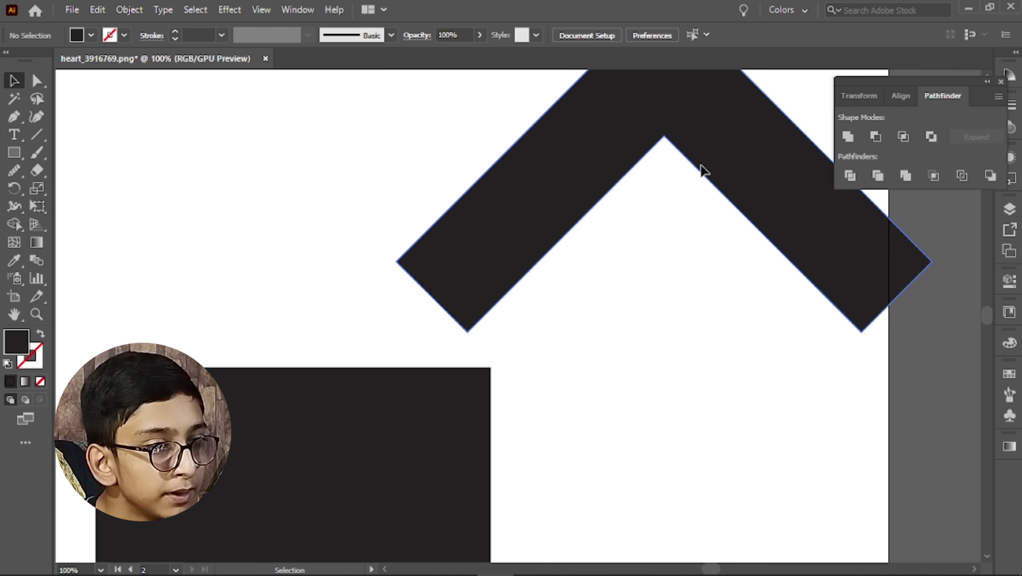
left_click_drag(702, 170, 359, 284)
scroll(680, 210, "down", 3)
scroll(679, 210, "left", 6)
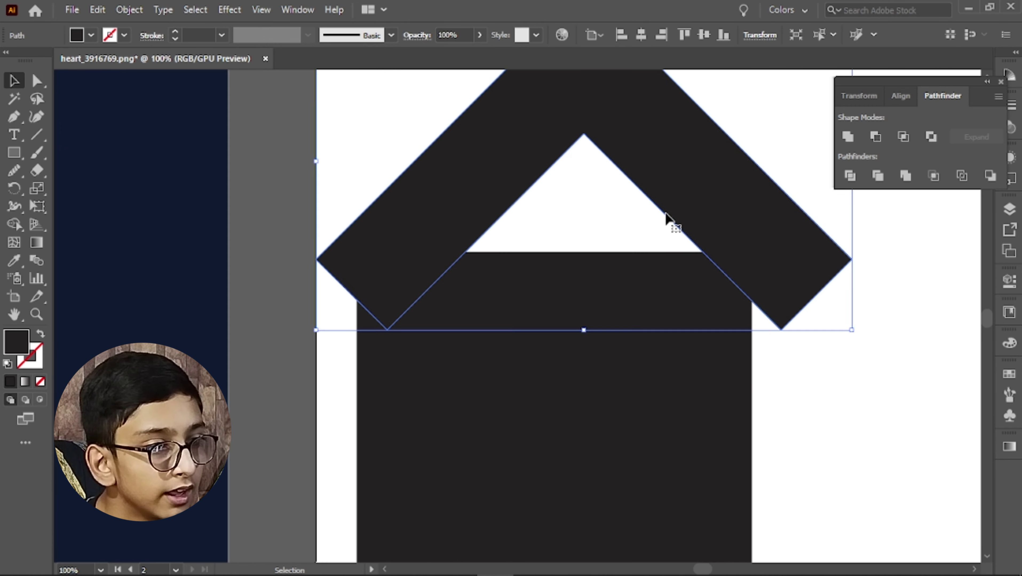
scroll(643, 221, "down", 2)
double_click(618, 307)
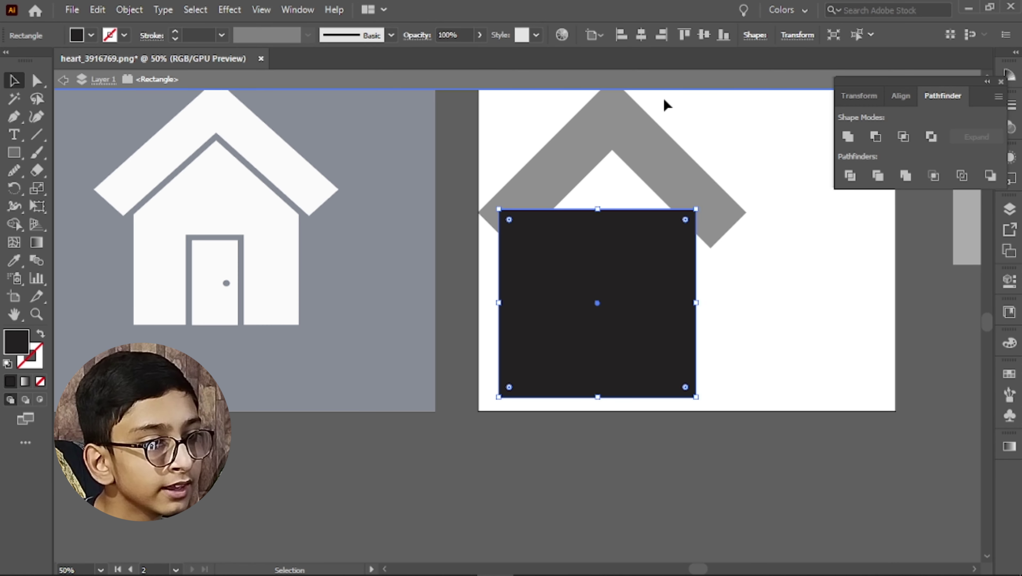
left_click(668, 76)
left_click(648, 424)
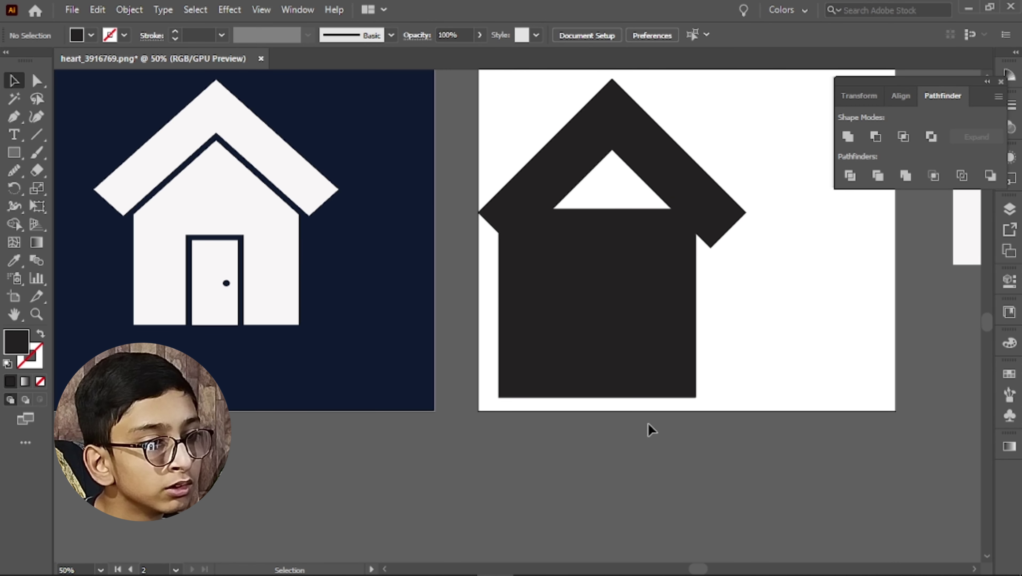
left_click_drag(649, 427, 559, 437)
Step: Centre the chevron on the body with Vertical Align Center, then raise it straight above
left_click(571, 337)
left_click_drag(571, 338, 650, 326)
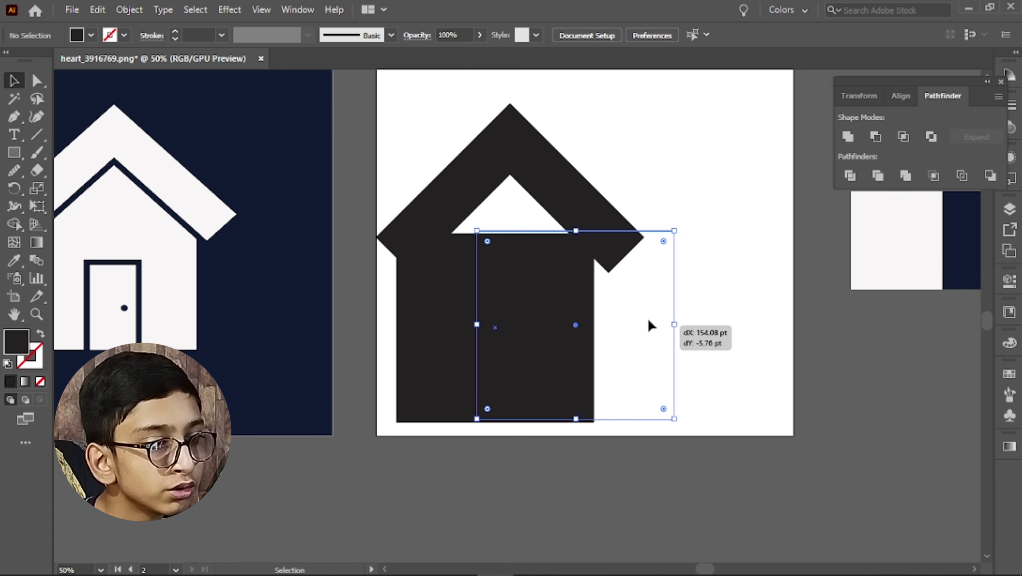
left_click(580, 201)
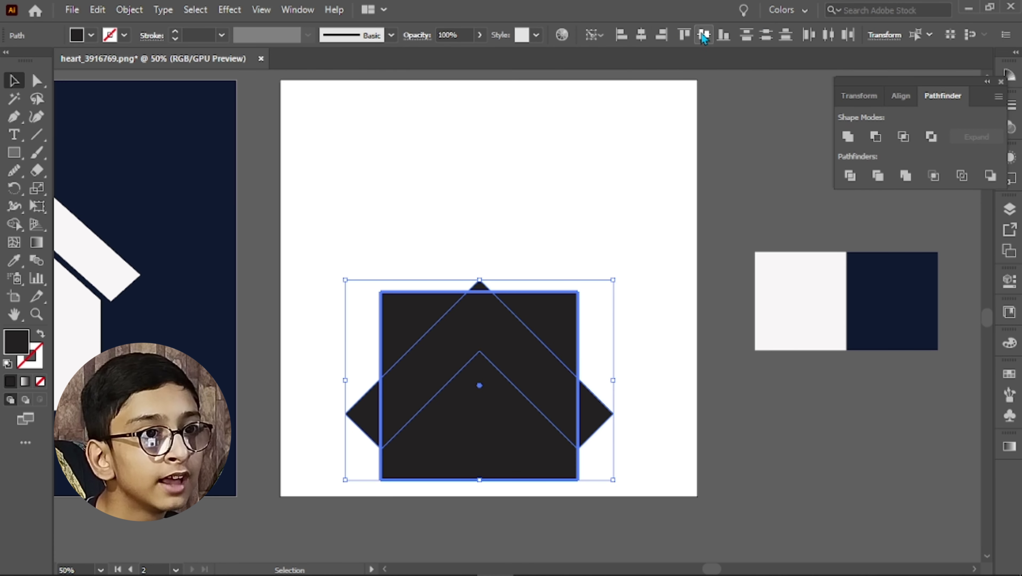
left_click(706, 38)
left_click(641, 165)
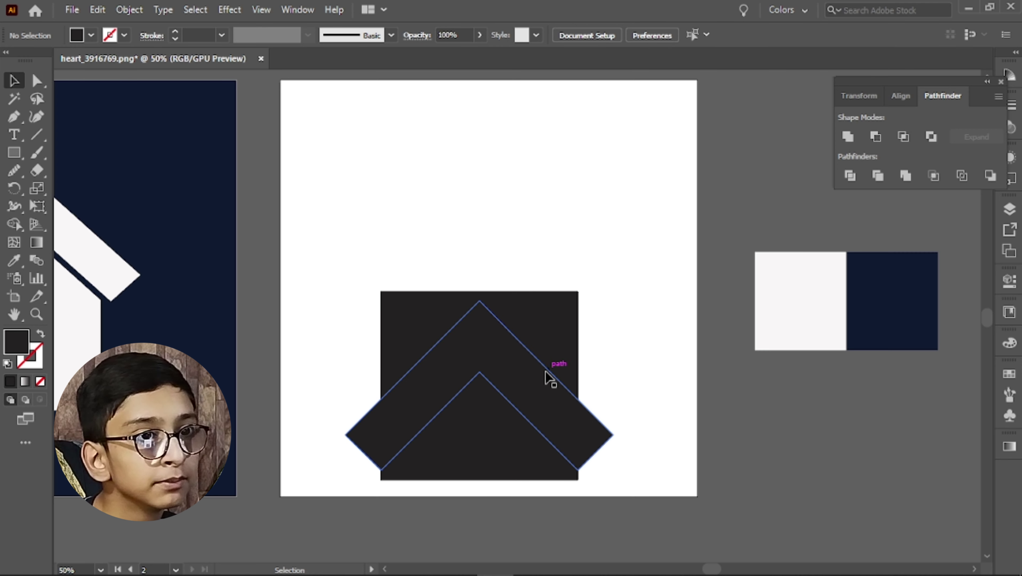
left_click(535, 375)
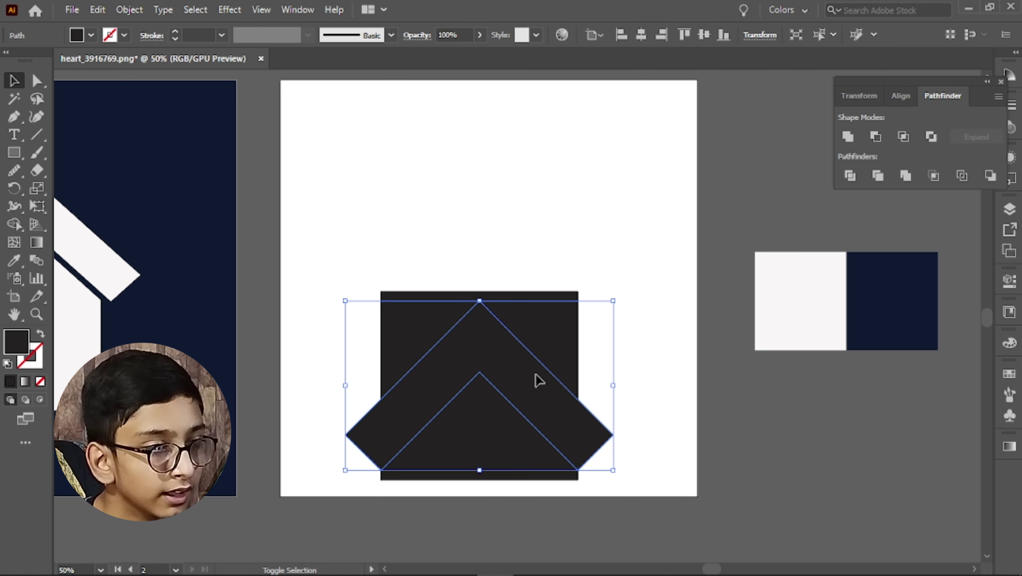
left_click(535, 374, "shift")
left_click_drag(539, 394, 541, 273)
Step: Give the chevron roof a 10 pt pink stroke, then thicken it to 25 pt
left_click(705, 260)
scroll(691, 264, "down", 3)
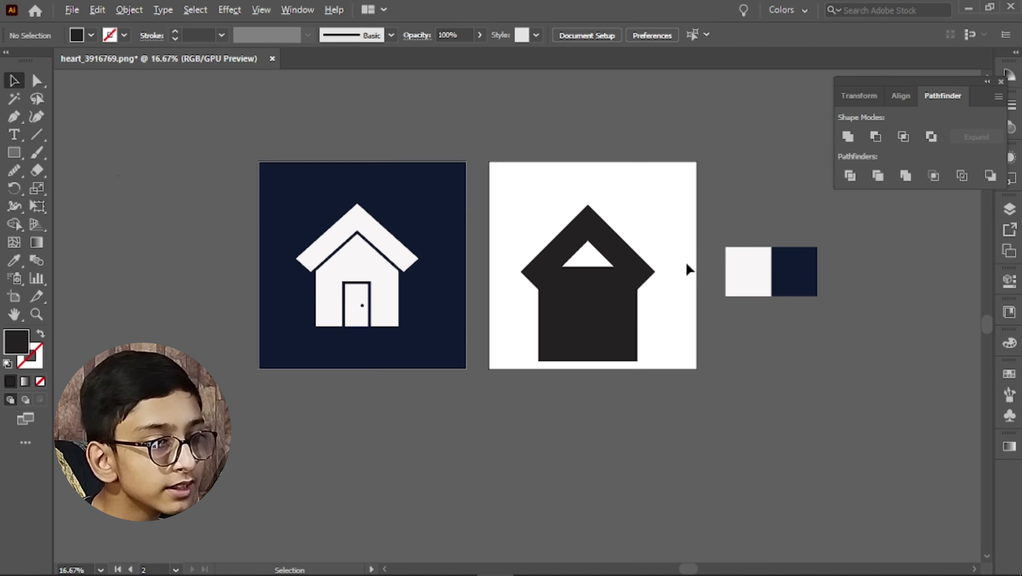
scroll(687, 265, "up", 3)
left_click(594, 280)
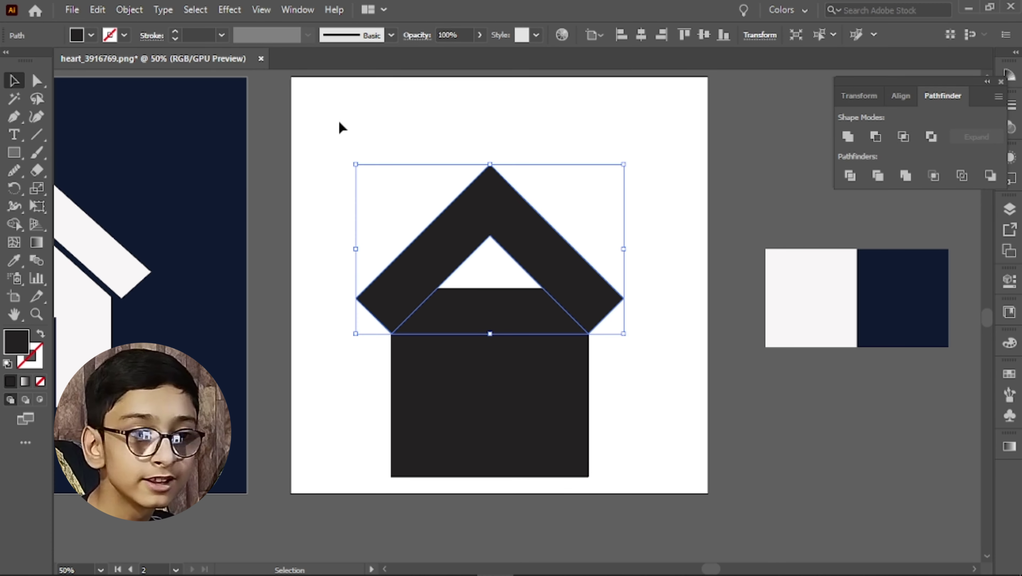
left_click(199, 35)
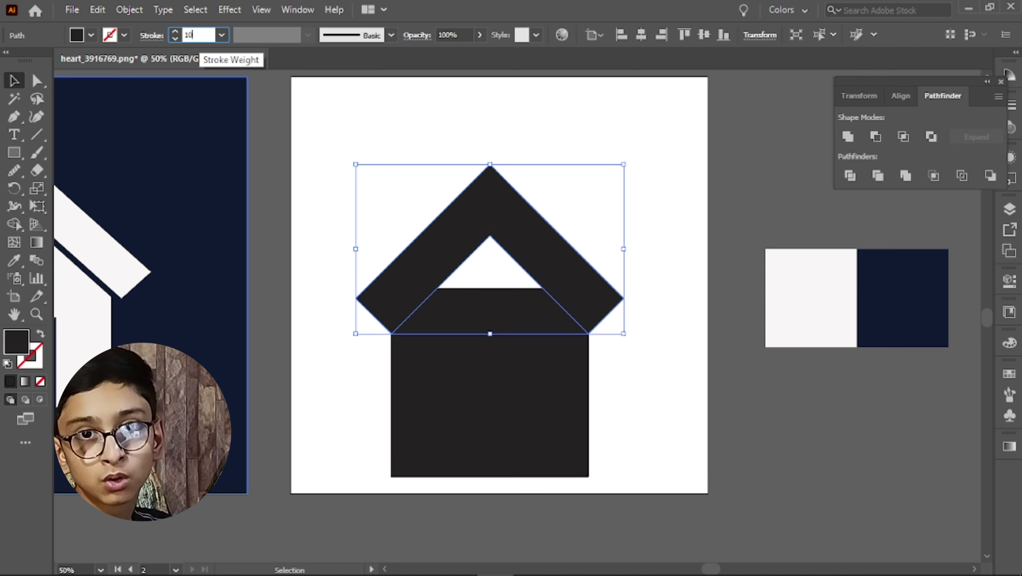
key("Return")
left_click(329, 191)
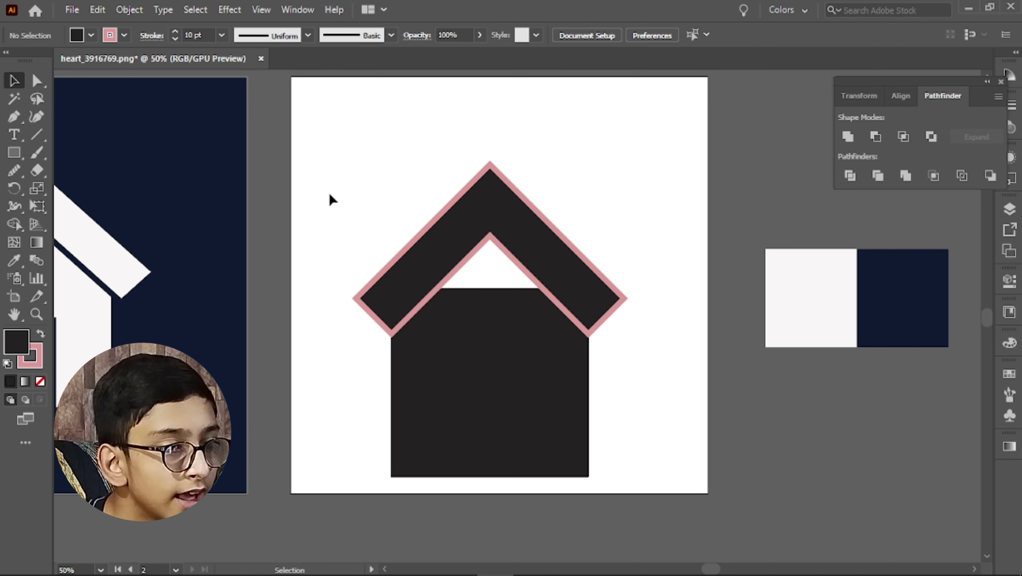
left_click_drag(328, 192, 324, 255)
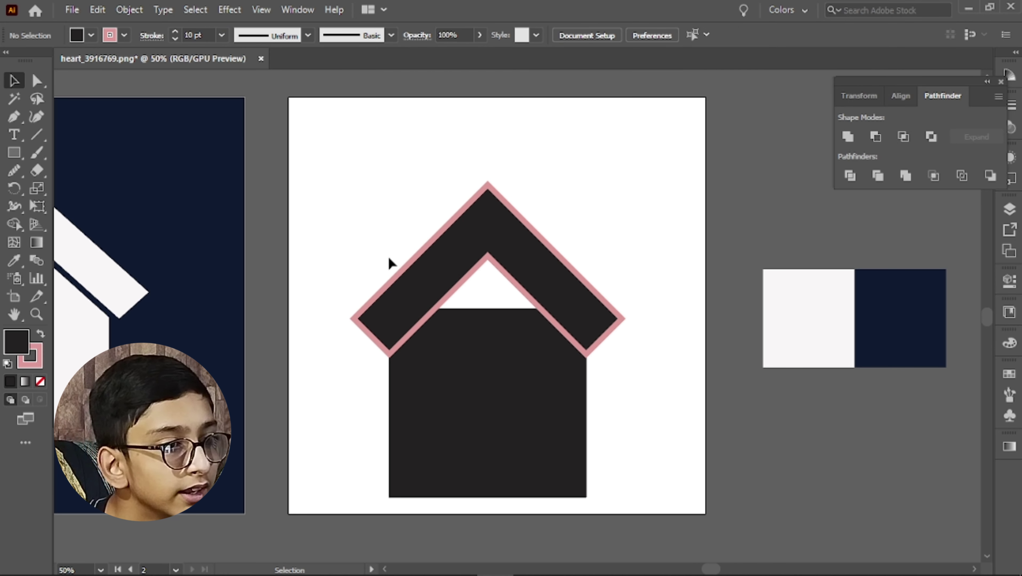
left_click(397, 327)
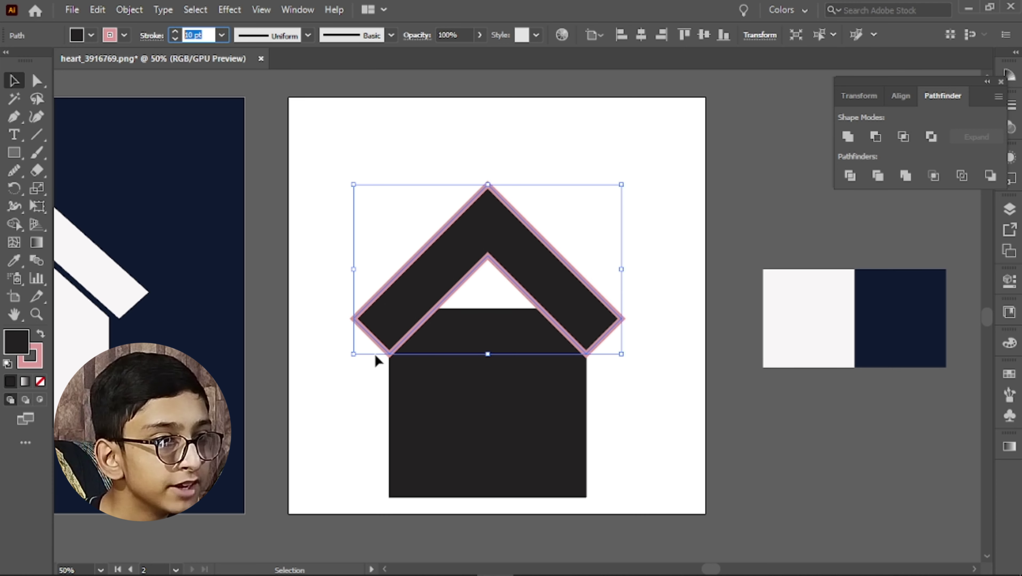
key("Return")
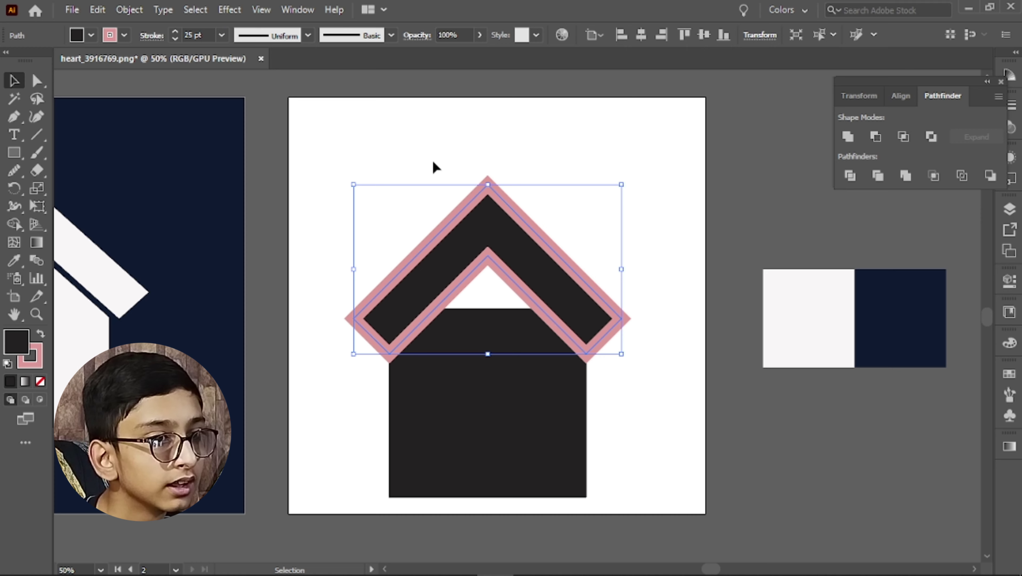
Step: Align the roof stroke to Outside and set its weight to 20 pt
left_click(420, 144)
scroll(386, 355, "down", 3)
scroll(387, 355, "up", 3)
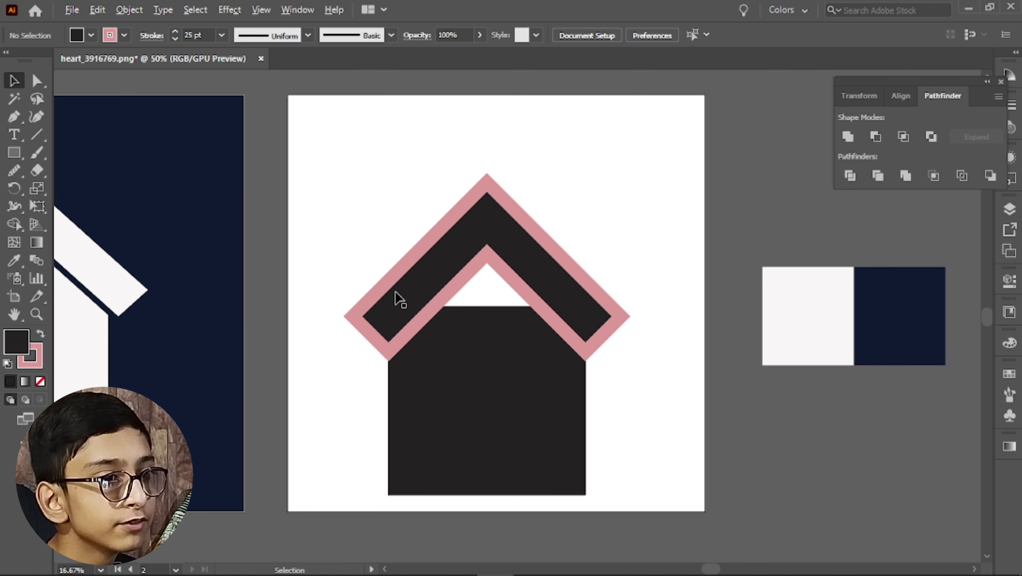
left_click(419, 278)
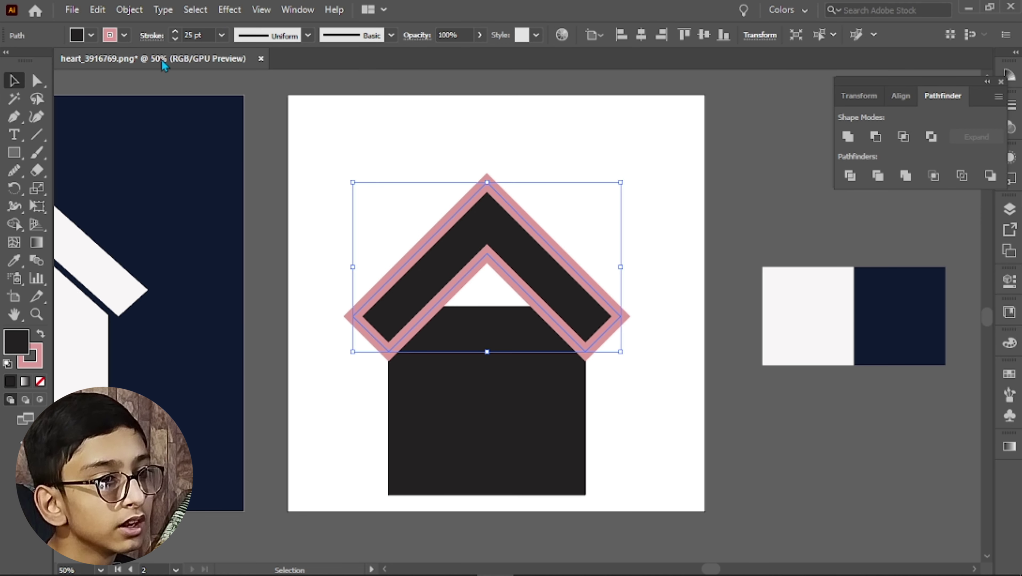
left_click(152, 36)
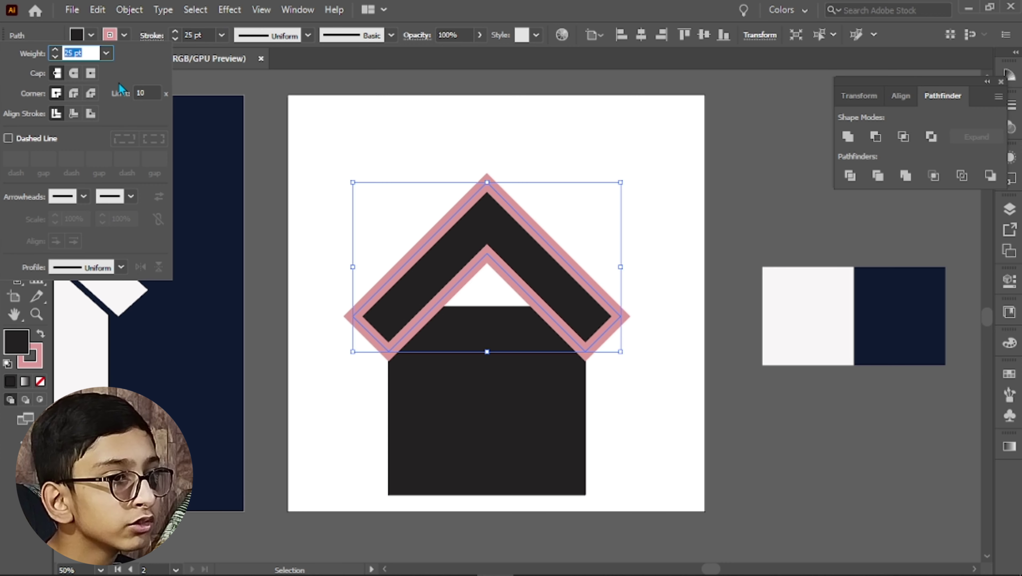
left_click(91, 114)
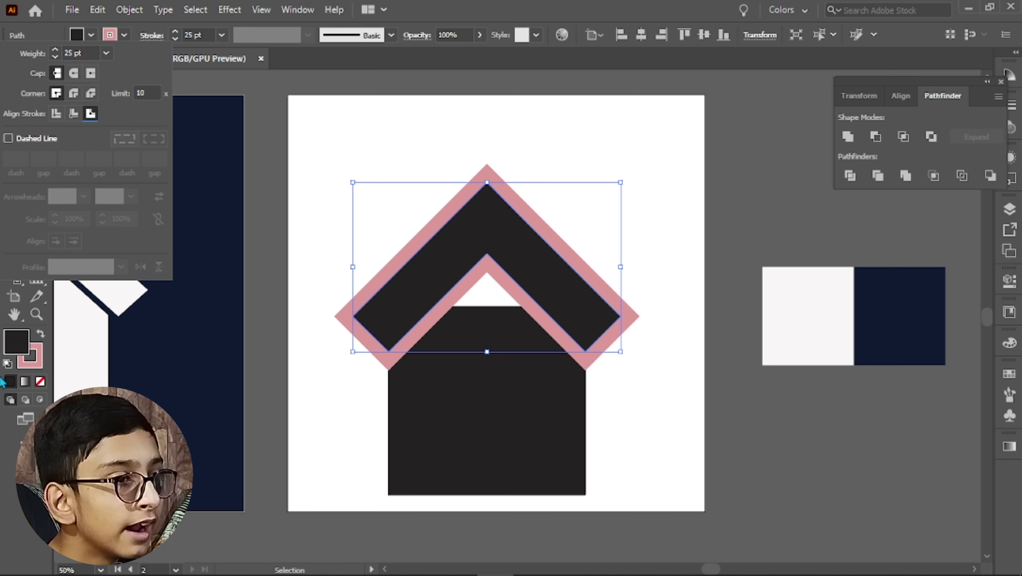
left_click(2, 416)
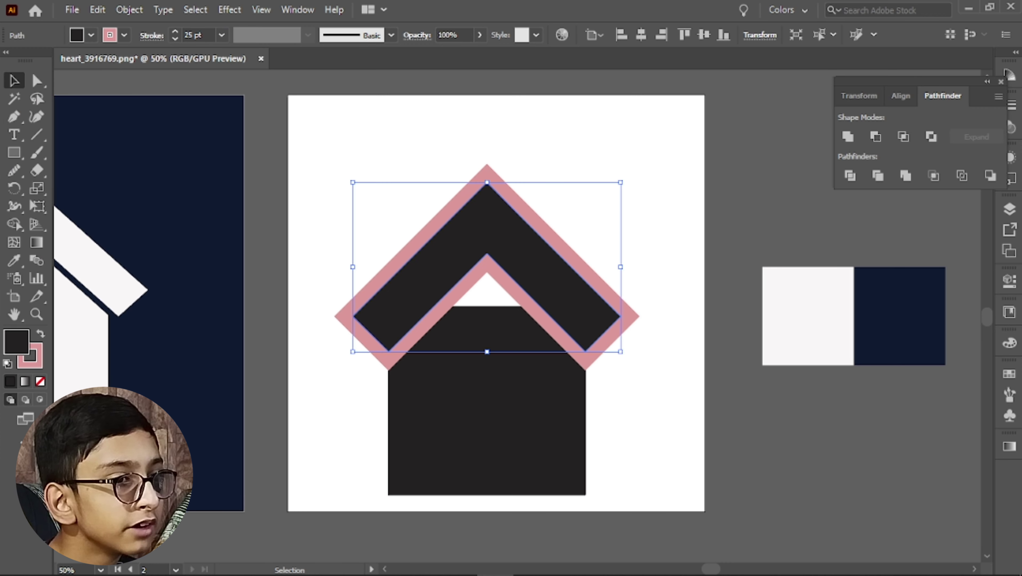
left_click(210, 35)
type("20")
key("Return")
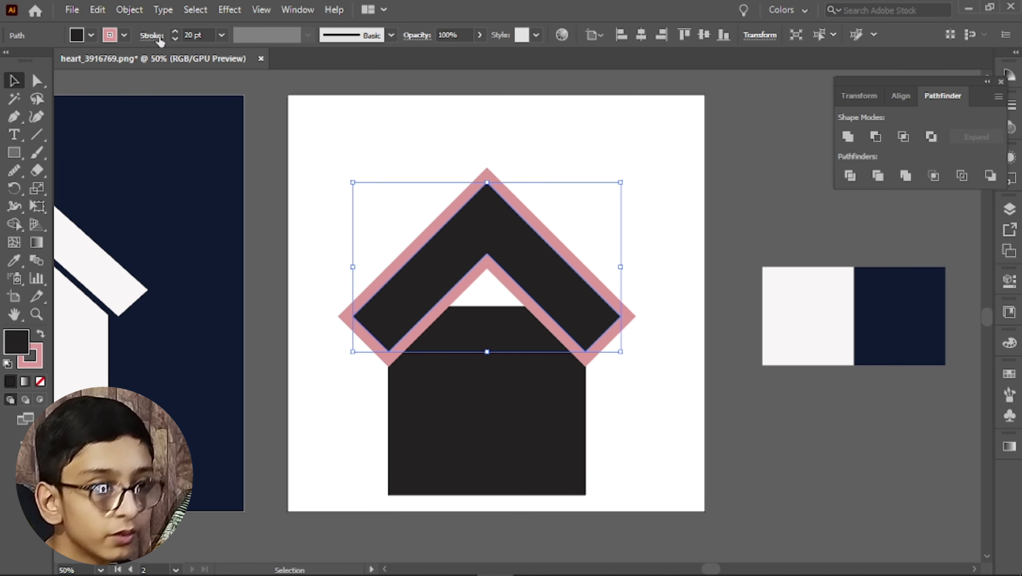
left_click(398, 193)
Step: Give a small square the body's appearance, place it in the roof gap and send it backward
left_click_drag(398, 194, 438, 198)
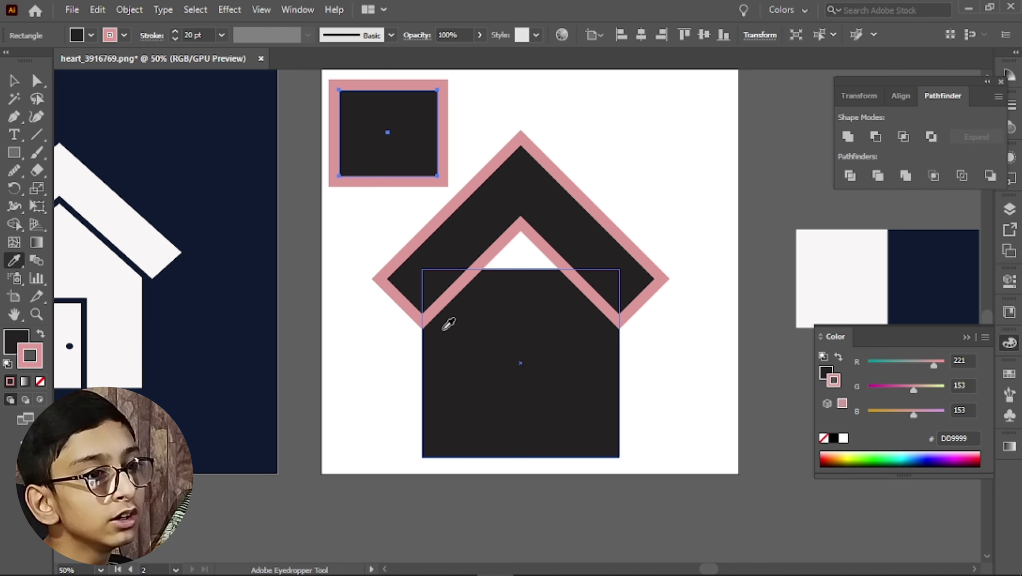
left_click(449, 334)
left_click(14, 82)
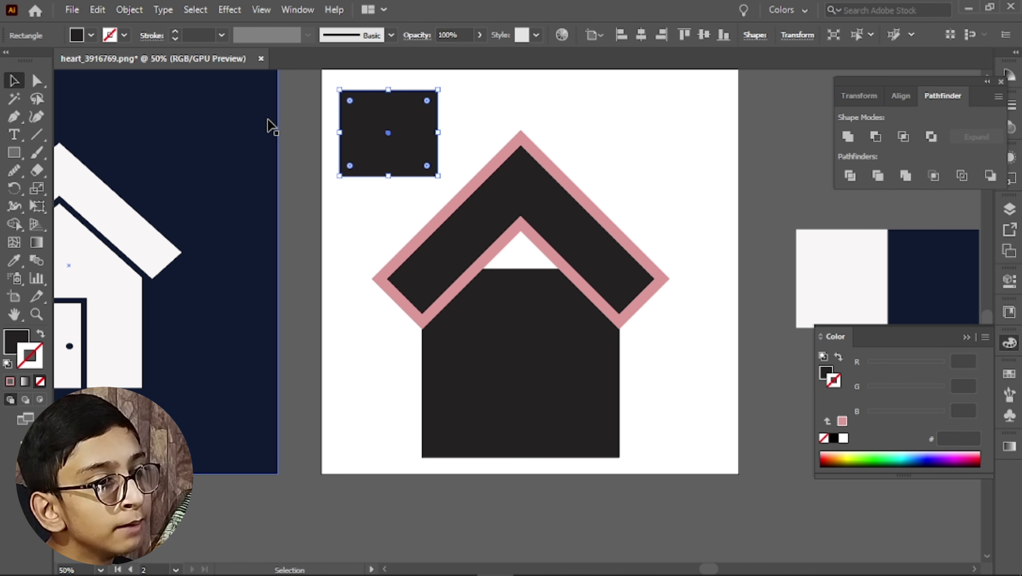
left_click(324, 132)
left_click_drag(378, 125, 510, 248)
left_click(343, 147)
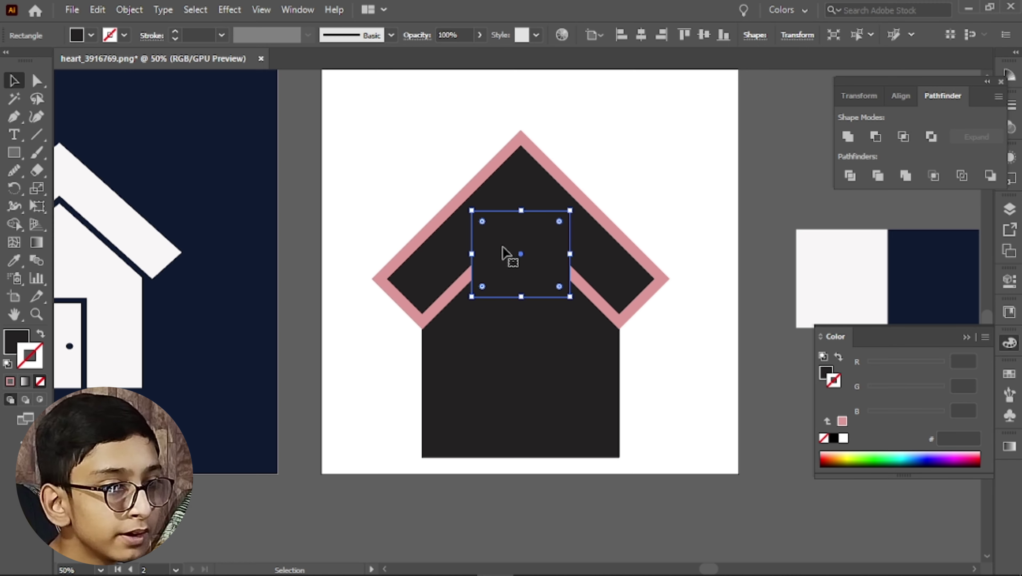
key("a")
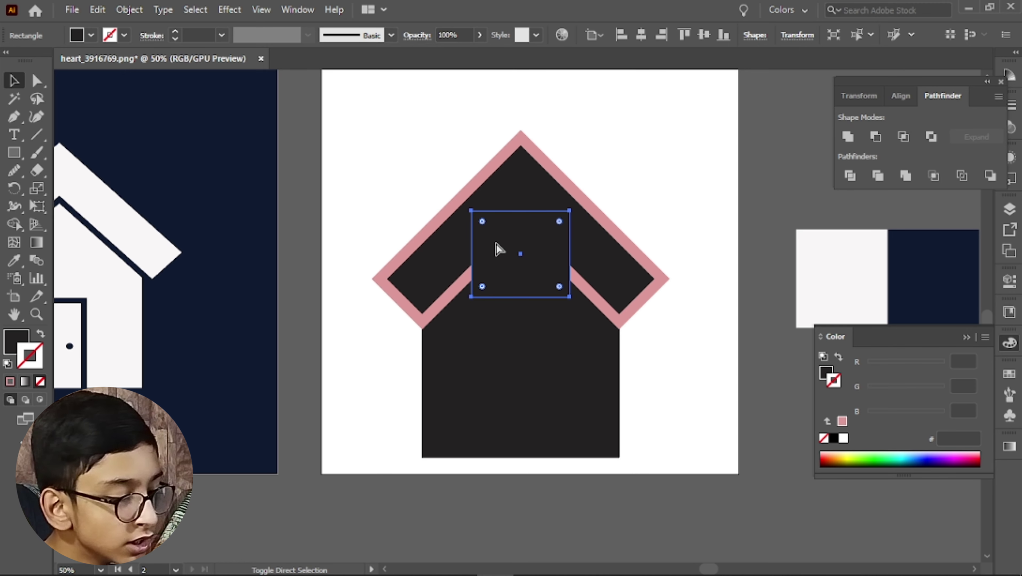
key("ctrl+[")
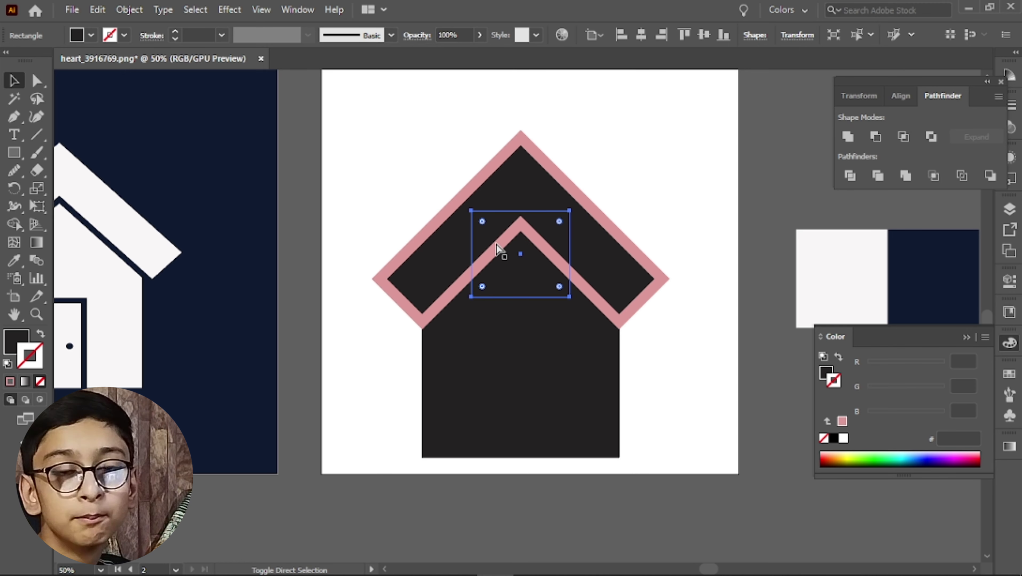
key("v")
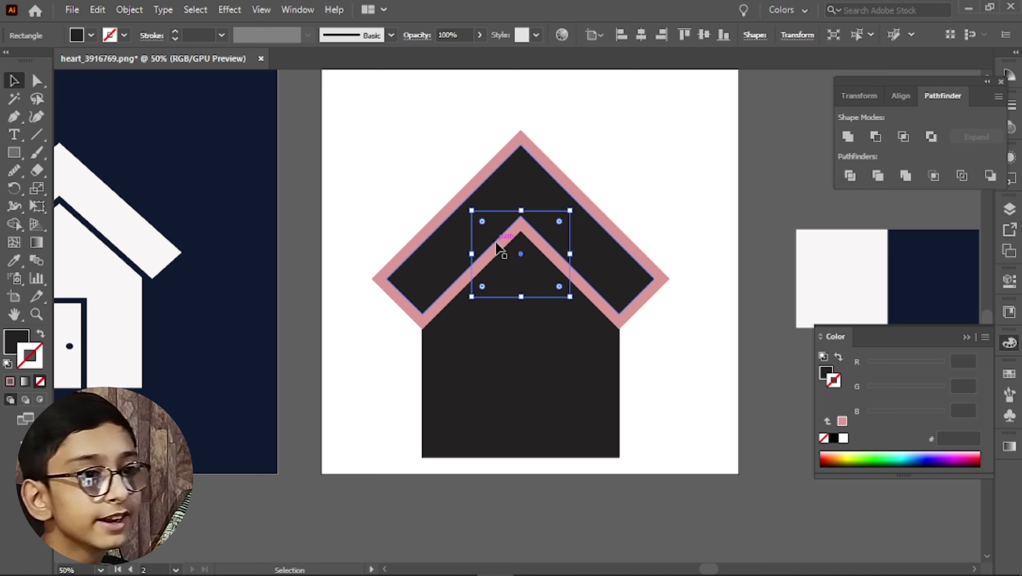
Step: Unite the small square with the house body and confirm they move as one shape
left_click(575, 144)
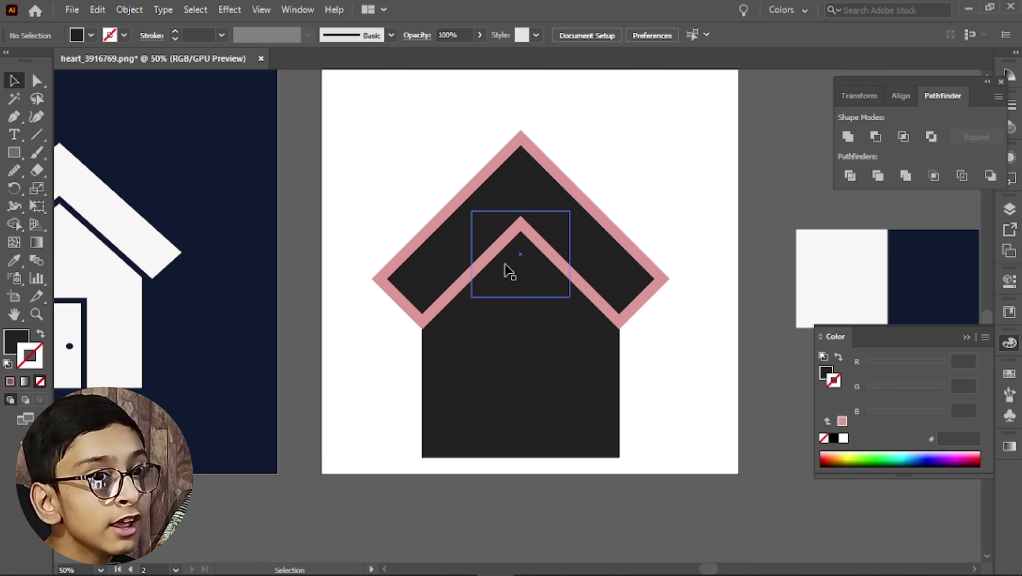
left_click(510, 271)
left_click(496, 356, "shift")
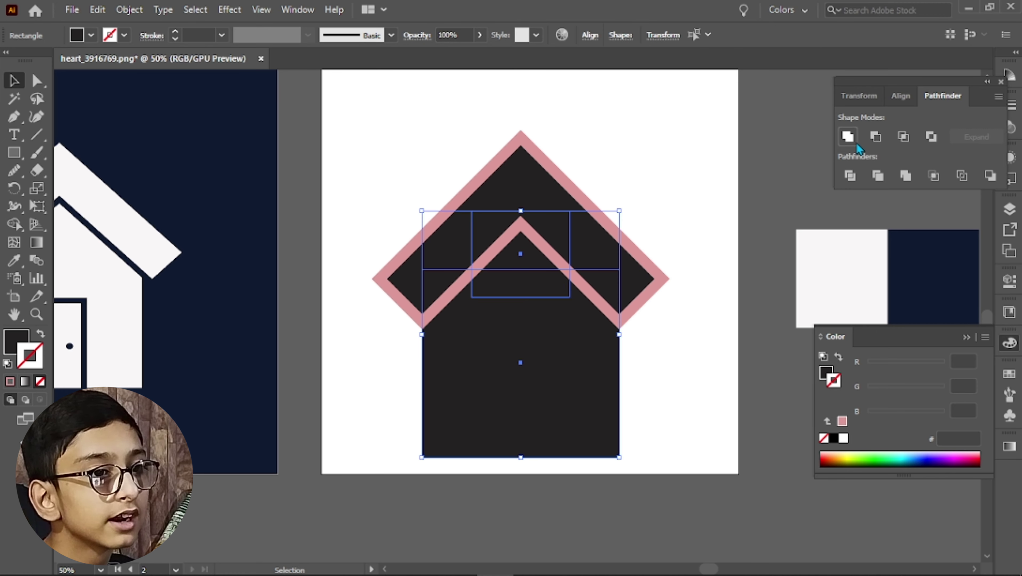
left_click(848, 136)
left_click(637, 114)
left_click_drag(557, 386, 558, 450)
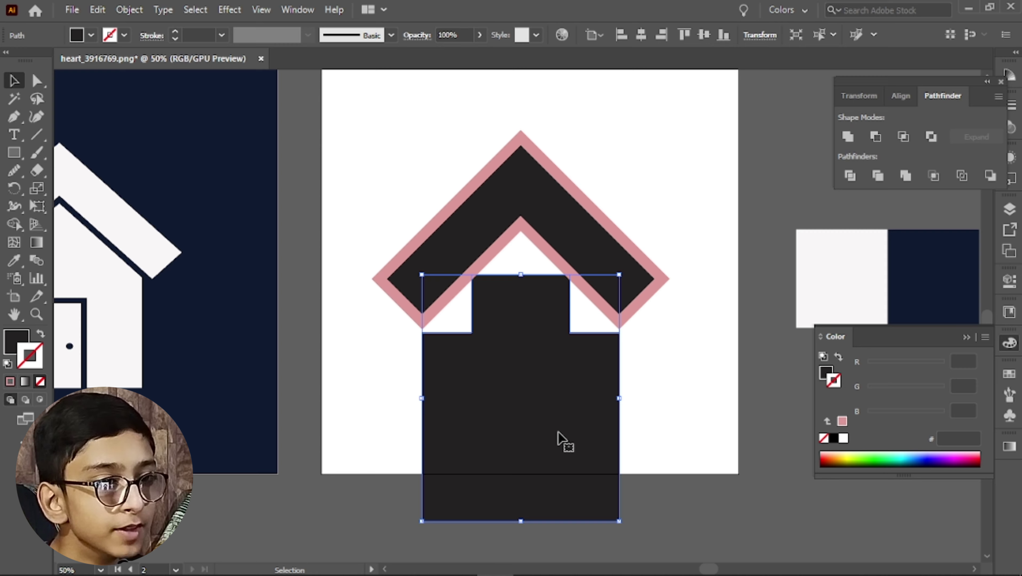
key("ctrl+z")
left_click(703, 193)
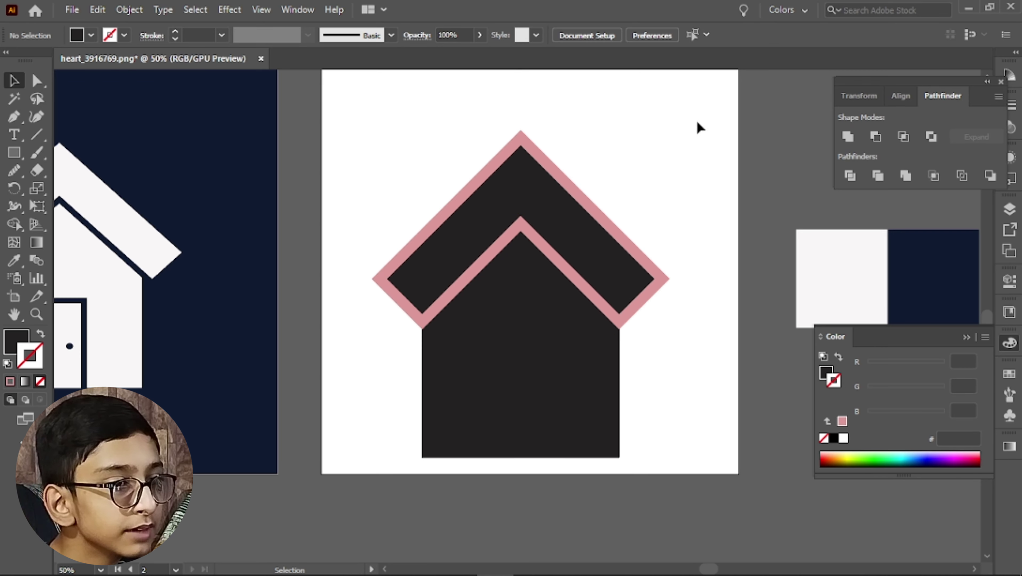
Step: Copy the chevron's pink 20 pt stroke onto the small rectangle with the Eyedropper
left_click_drag(541, 265, 702, 317)
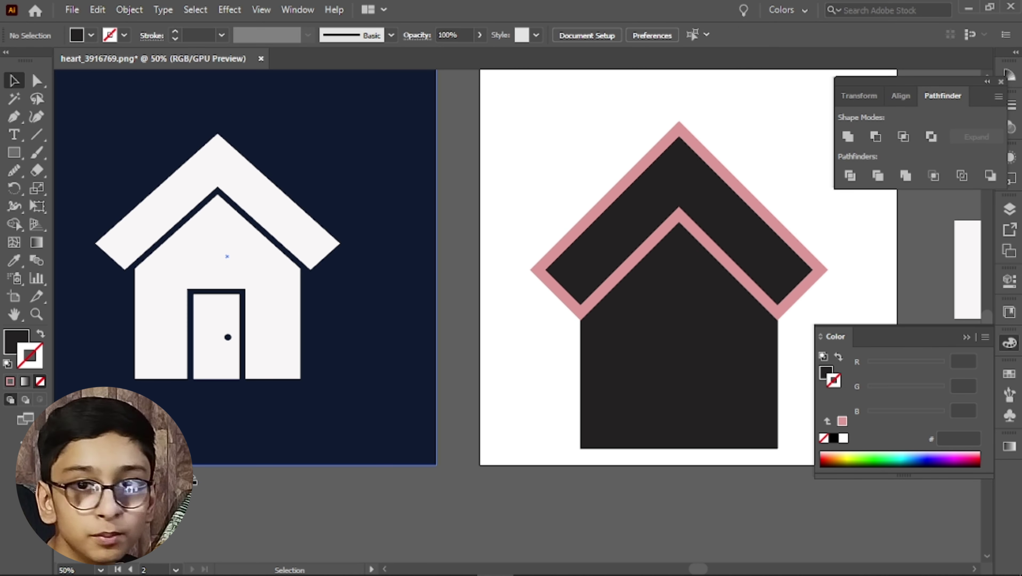
left_click_drag(450, 412, 302, 342)
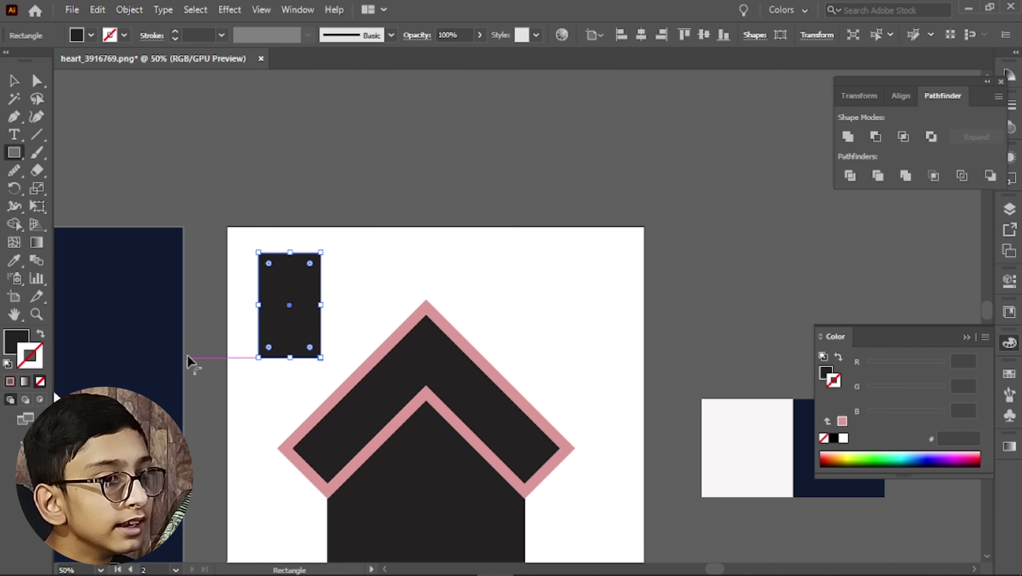
key("i")
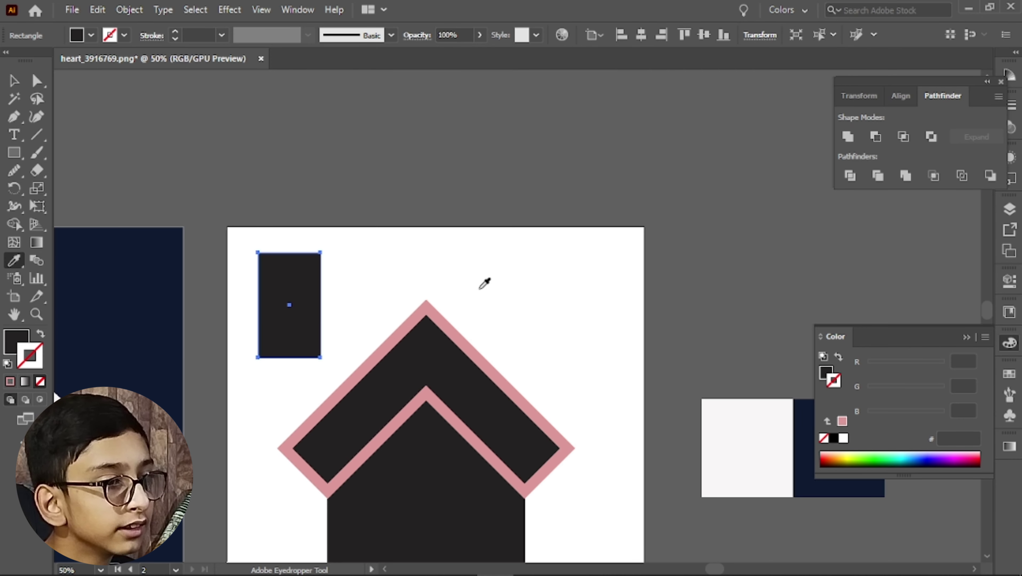
left_click(459, 318)
left_click(14, 81)
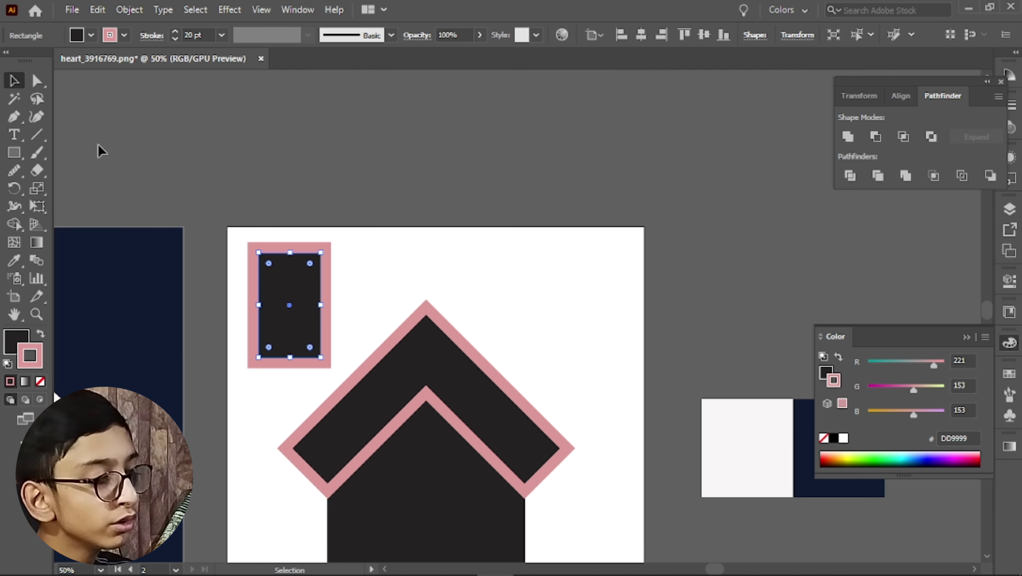
Step: Place the pink-stroked rectangle at the bottom centre of the house body, flush with its base
left_click_drag(319, 294, 498, 348)
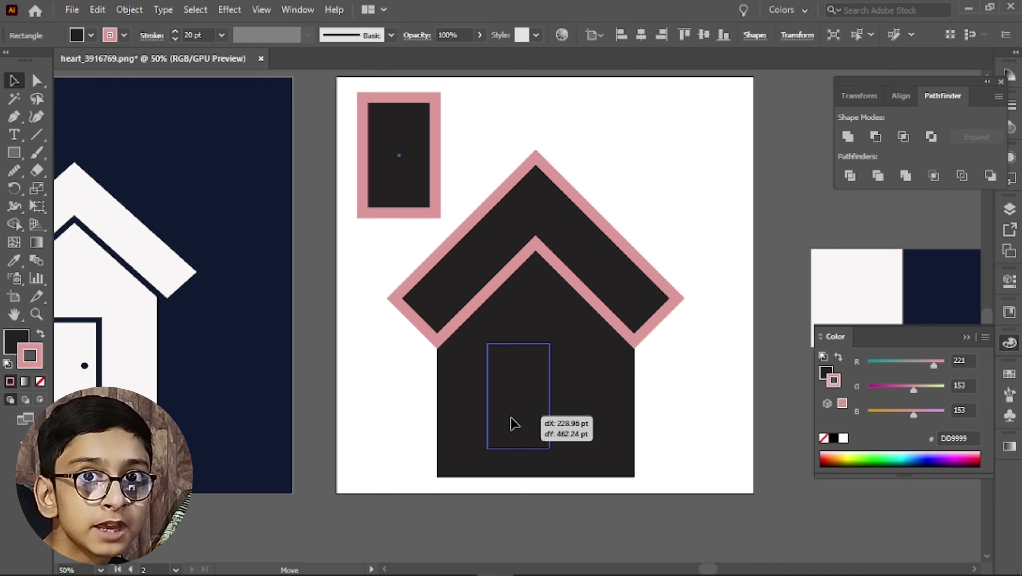
left_click_drag(513, 423, 523, 453)
left_click(432, 515)
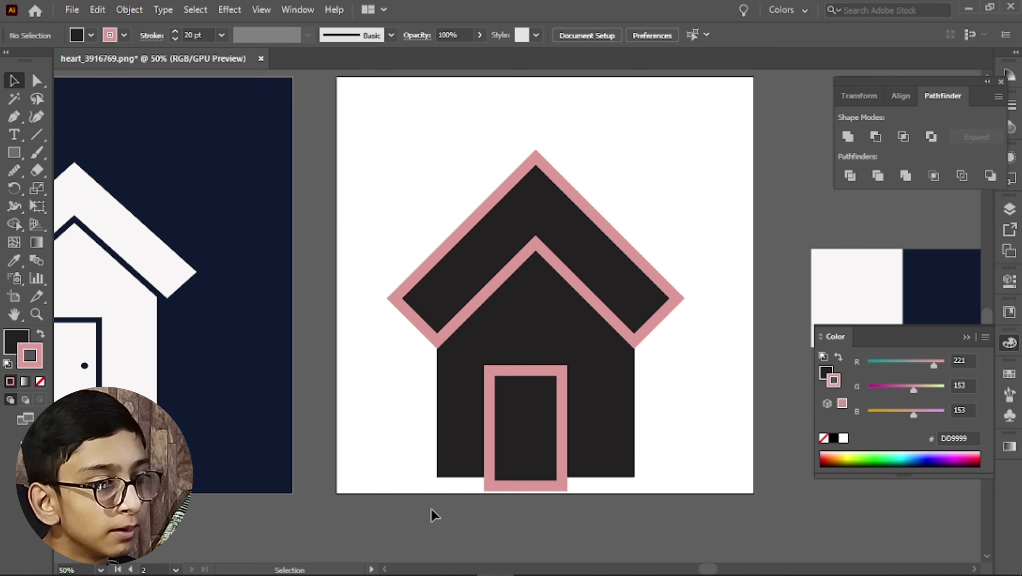
scroll(454, 499, "up", 3)
left_click_drag(648, 454, 485, 350)
left_click_drag(485, 316, 507, 307)
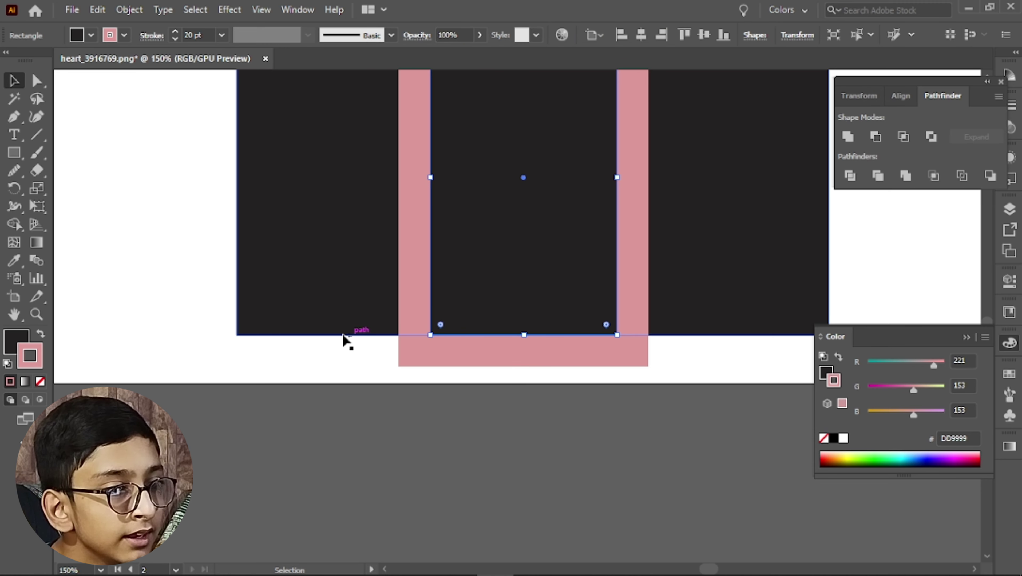
left_click(347, 325)
scroll(367, 371, "up", 5)
left_click_drag(600, 246, 460, 307)
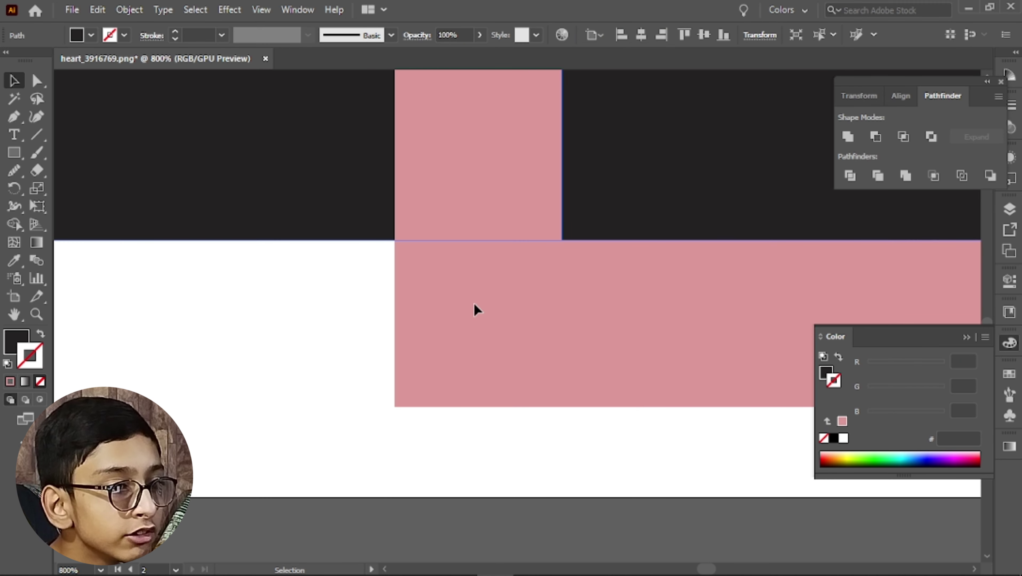
left_click_drag(640, 163, 640, 163)
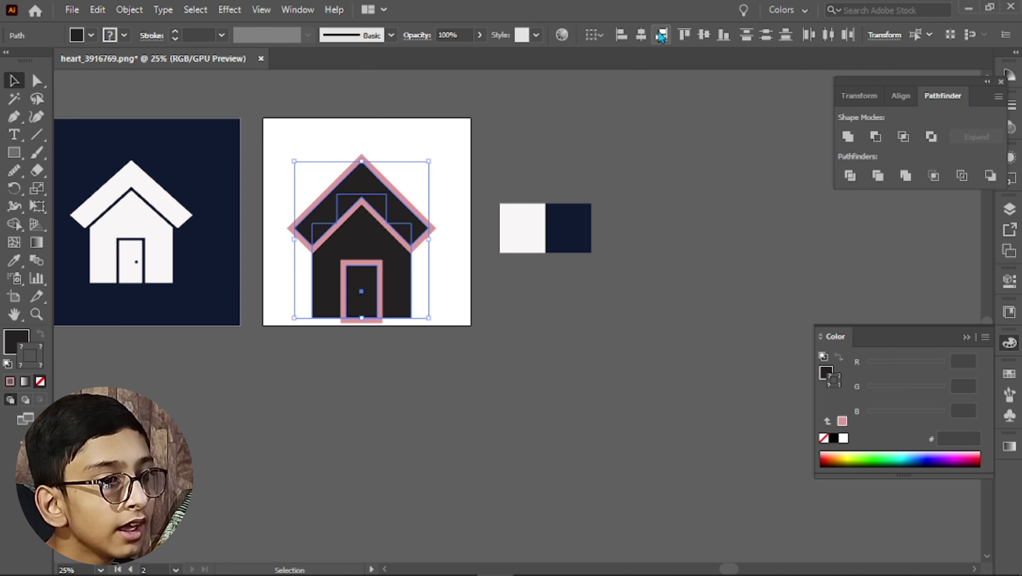
Step: Draw a small square in the artboard's empty top-left with pink fill and no stroke
left_click(545, 361)
scroll(346, 270, "up", 1)
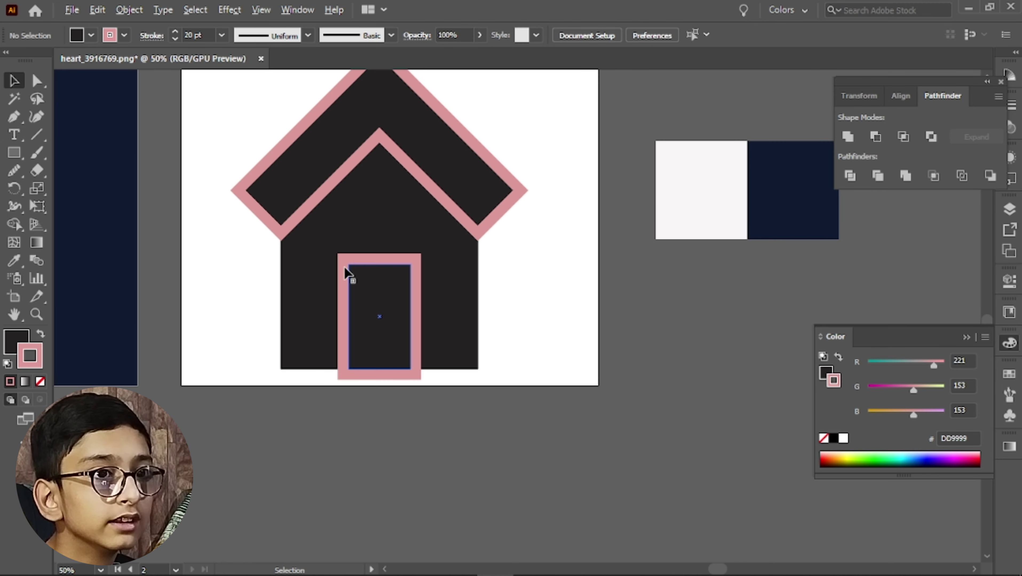
key("space")
left_click_drag(225, 254, 467, 227)
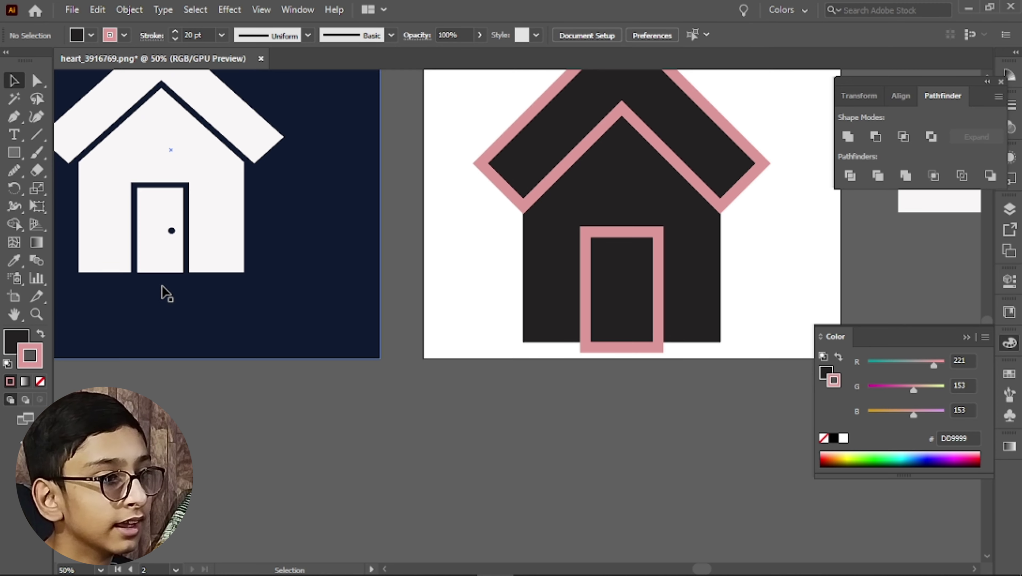
scroll(585, 398, "up", 1)
key("space")
left_click_drag(475, 258, 433, 390)
left_click_drag(433, 248, 407, 320)
right_click(13, 155)
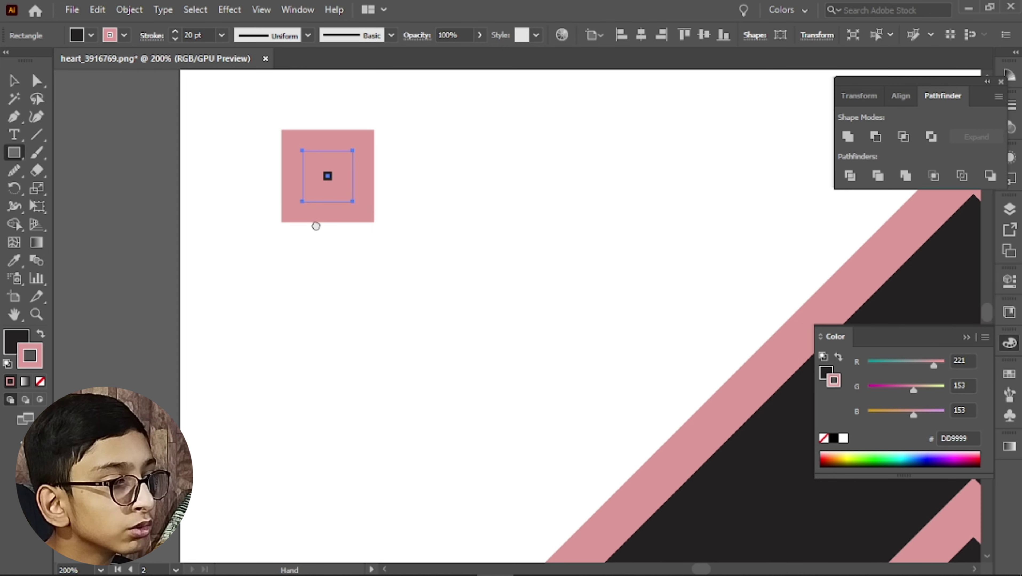
left_click(41, 336)
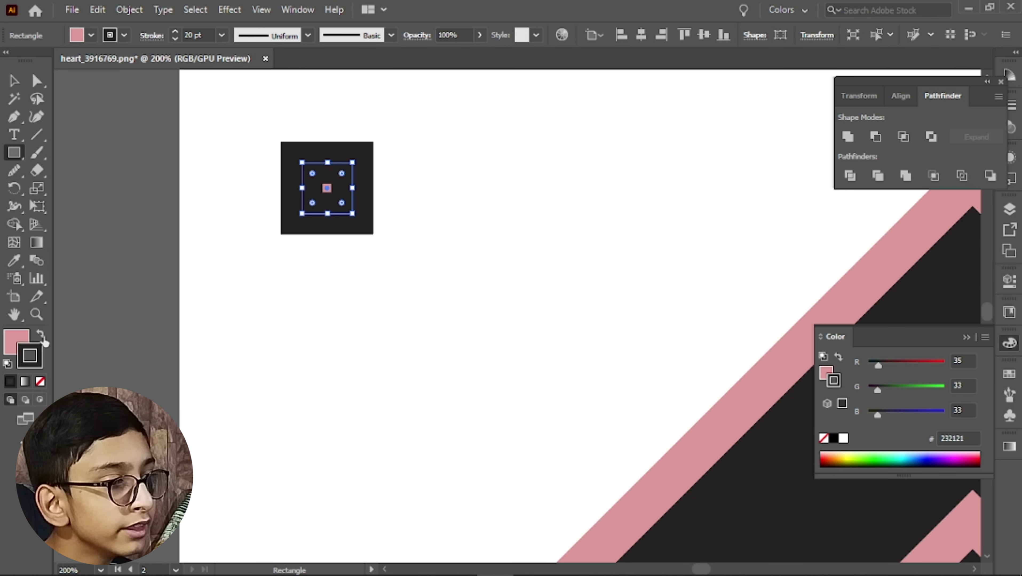
left_click(40, 382)
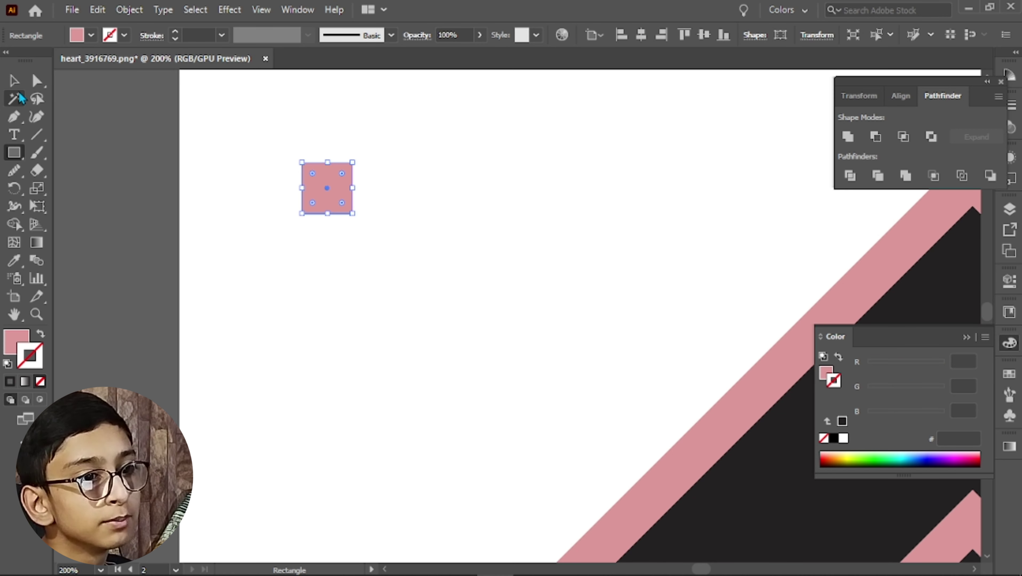
Step: Round the pink square fully into a circle and move it down onto the door
left_click(14, 81)
left_click_drag(351, 319, 232, 303)
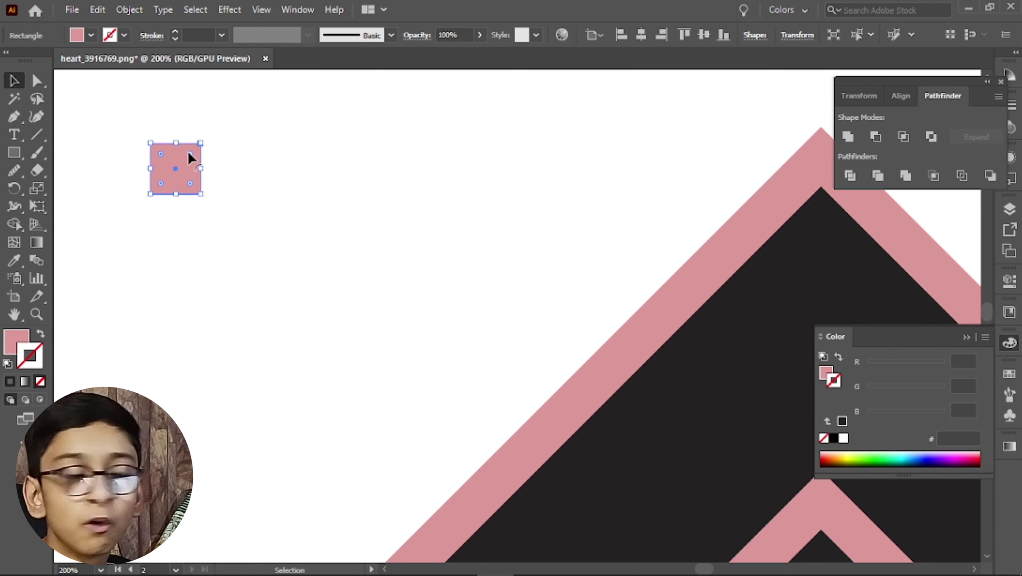
left_click_drag(188, 150, 165, 185)
left_click(212, 260)
scroll(213, 260, "down", 4)
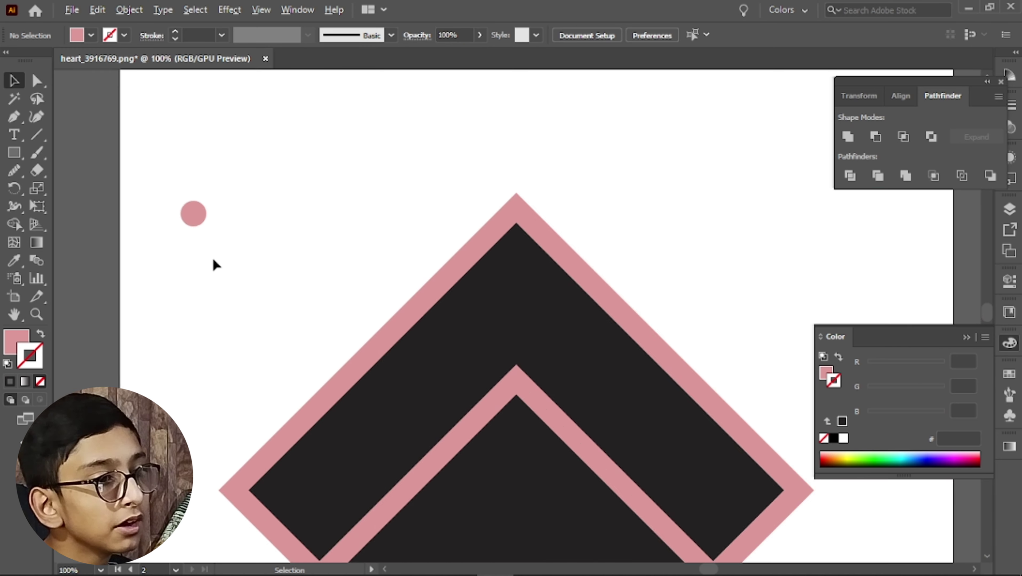
left_click_drag(202, 236, 380, 512)
Step: Select the whole house and apply Object > Path > Outline Stroke to the roof and door strokes
left_click(606, 503)
scroll(376, 507, "down", 3)
scroll(265, 380, "down", 1)
left_click_drag(258, 379, 394, 157)
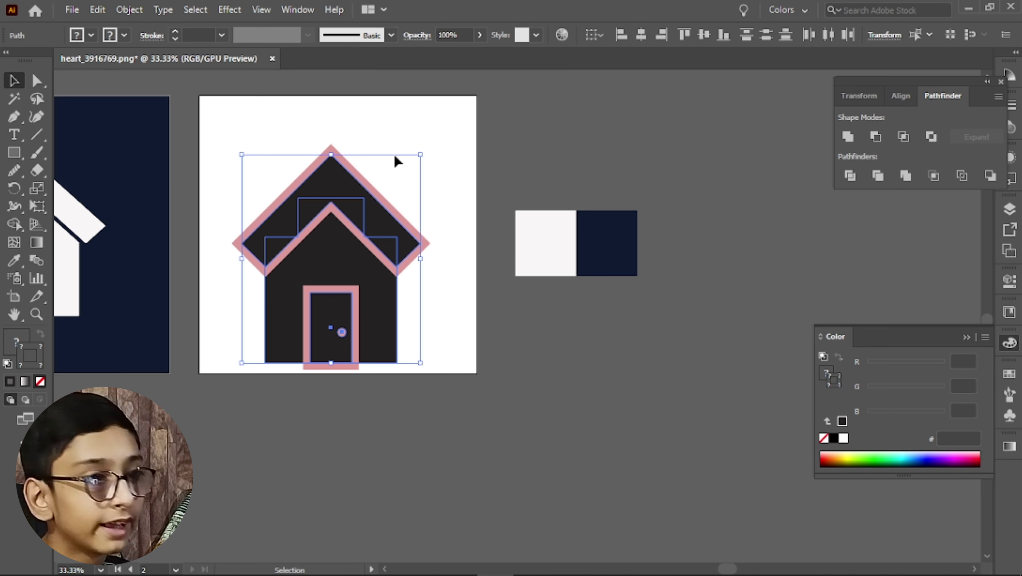
left_click_drag(373, 121, 260, 351)
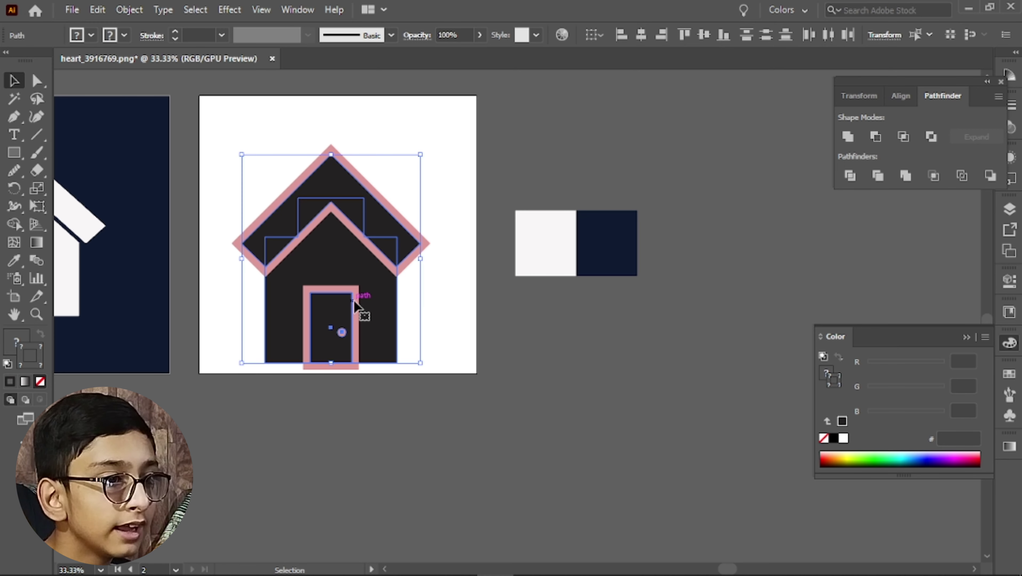
left_click_drag(354, 306, 532, 334)
key("space")
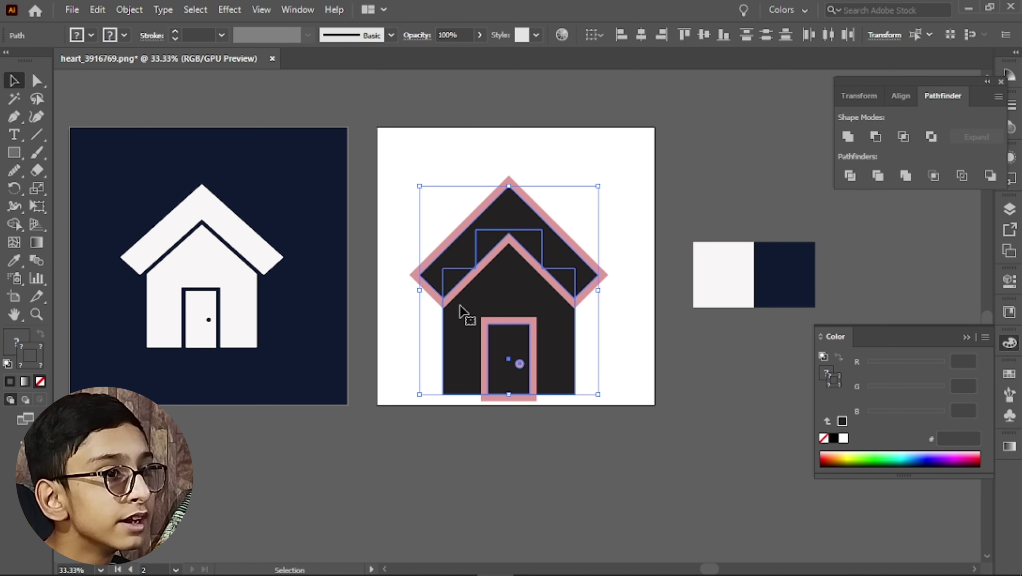
left_click(130, 10)
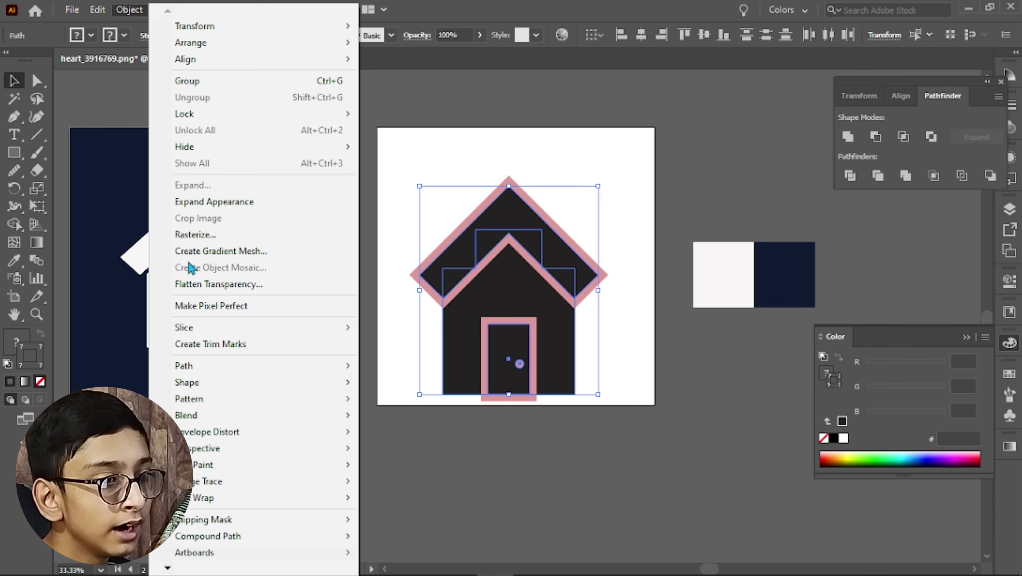
mouse_move(218, 367)
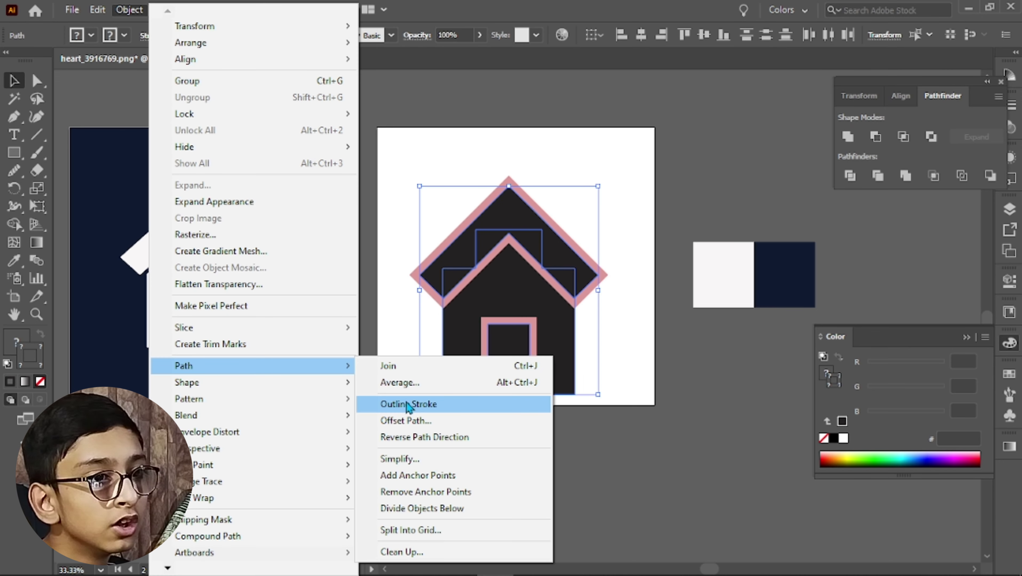
left_click(394, 404)
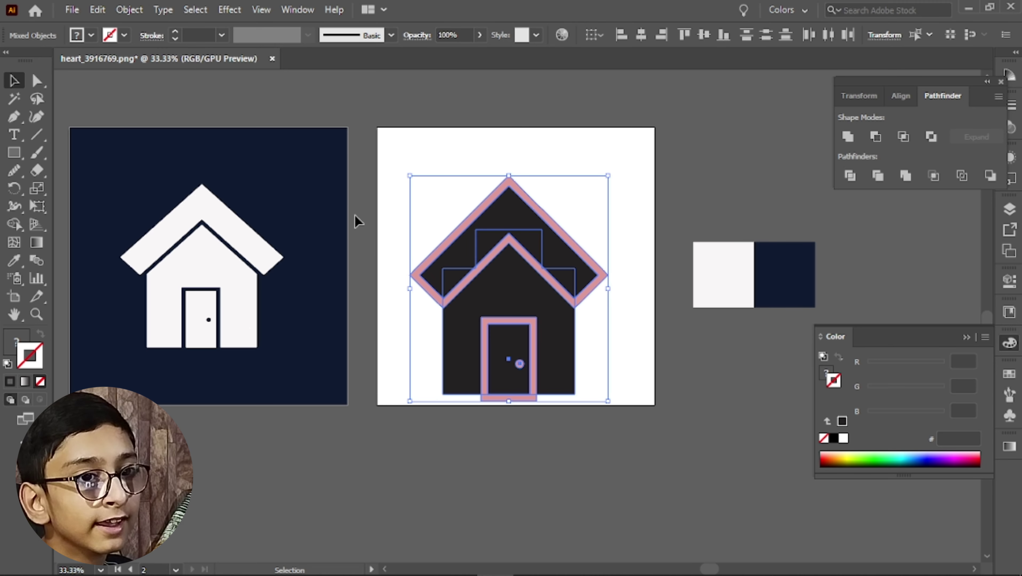
Step: Apply Pathfinder Trim to the selected house, then reselect the resulting group
left_click_drag(529, 235, 573, 248)
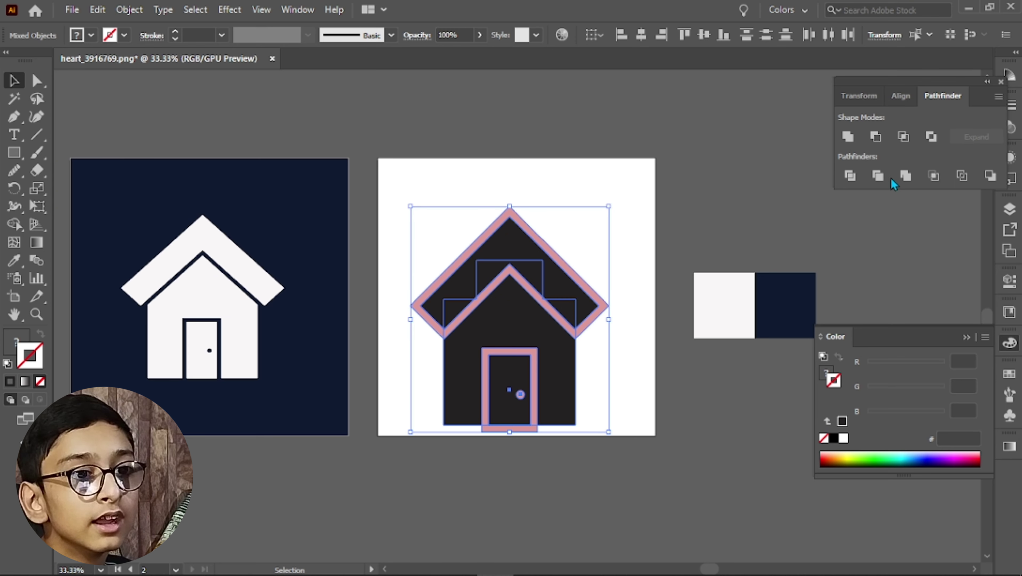
left_click_drag(920, 87, 866, 86)
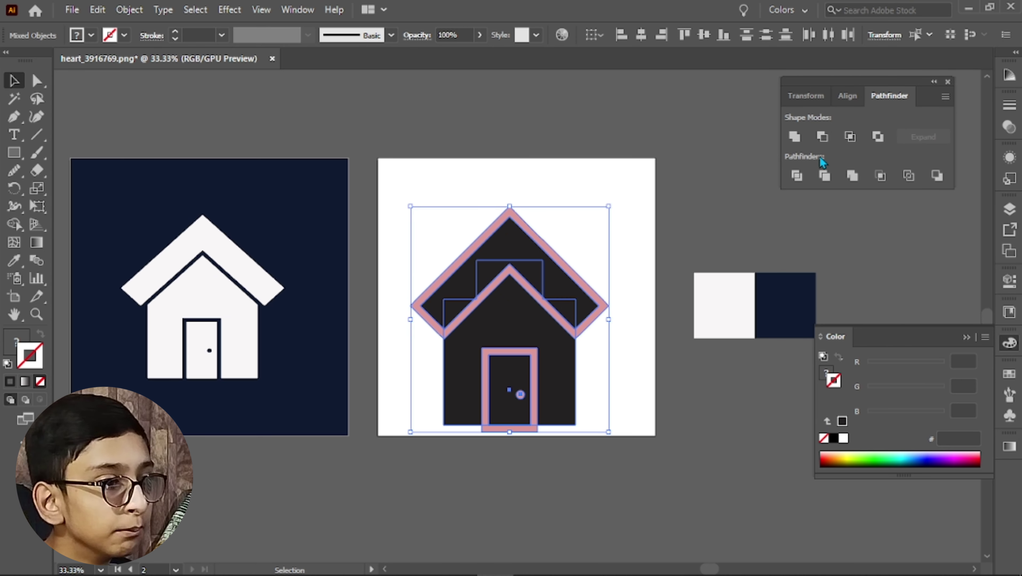
left_click(824, 176)
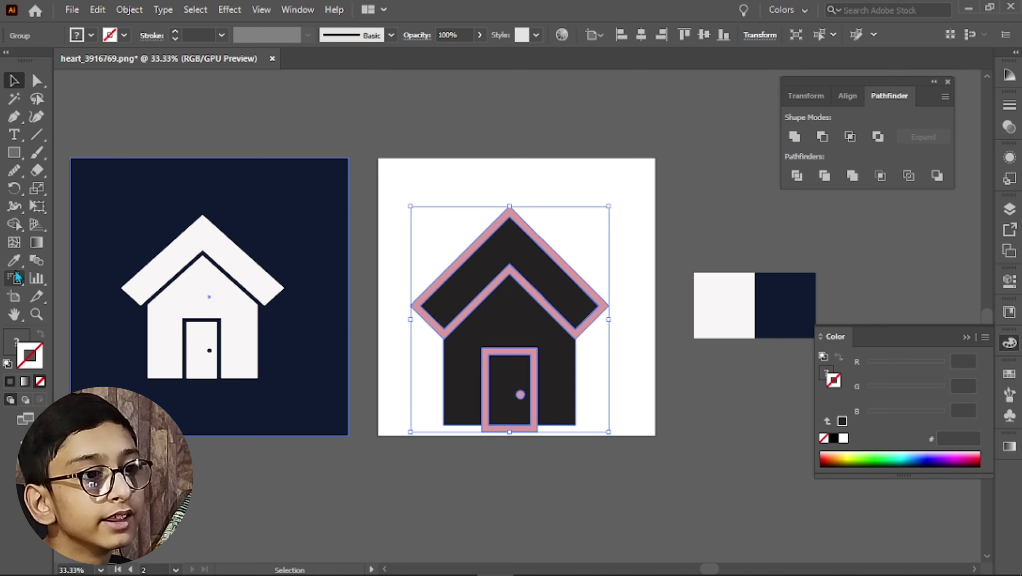
left_click(498, 193)
left_click(506, 274)
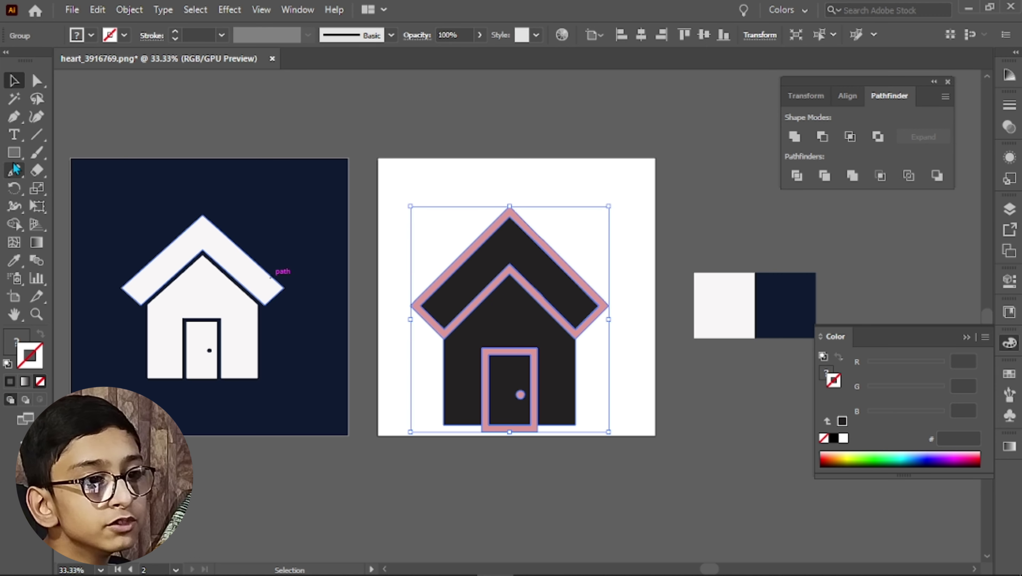
Step: Select every pink outline piece with the Magic Wand and delete them, leaving white gaps
left_click(14, 98)
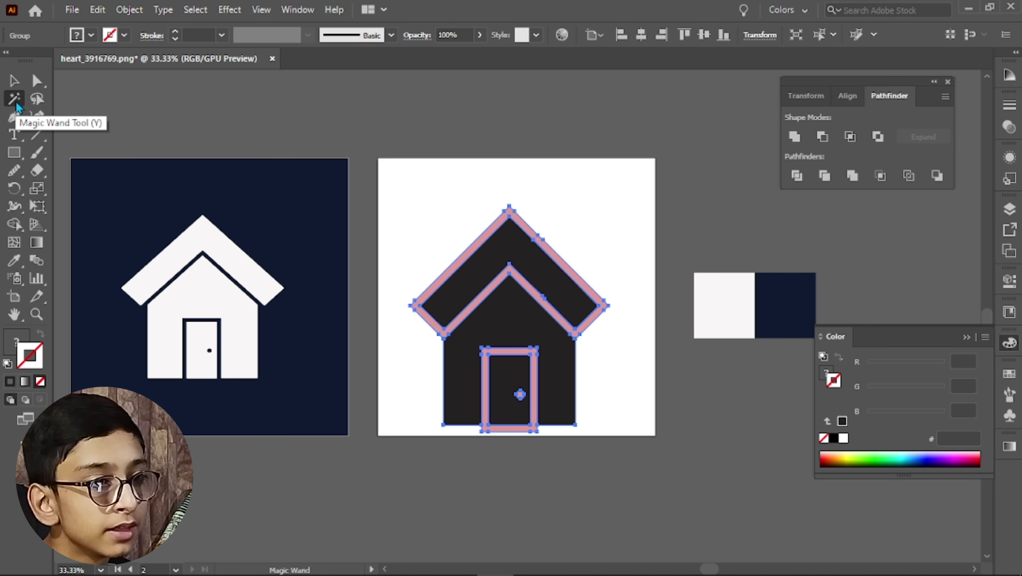
left_click(435, 321)
key("Delete")
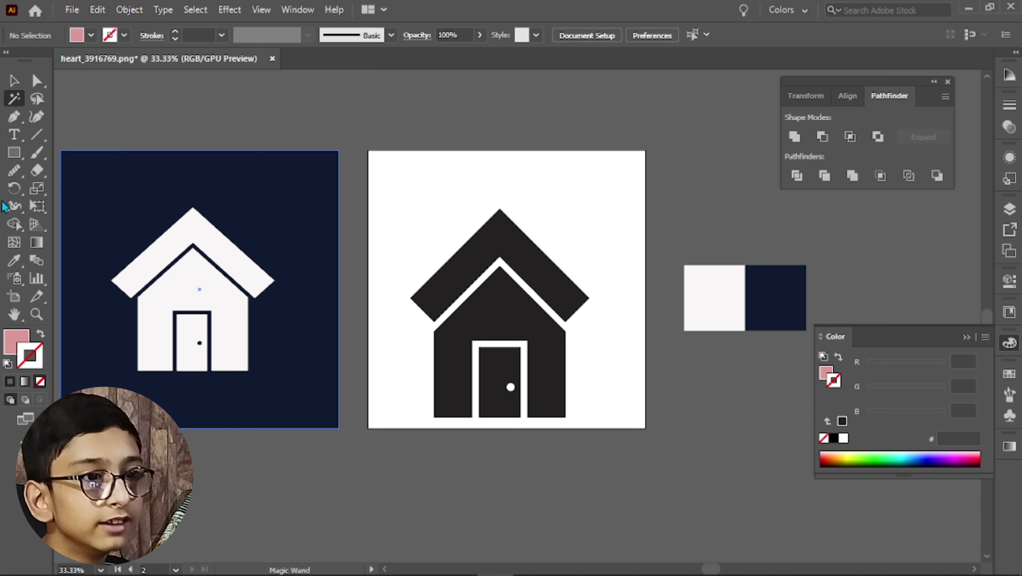
left_click(14, 81)
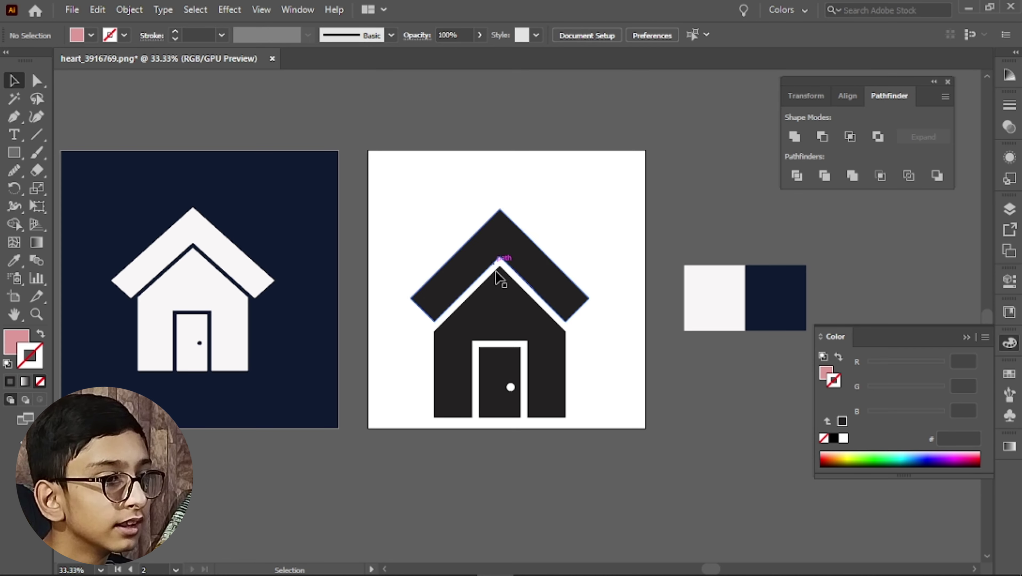